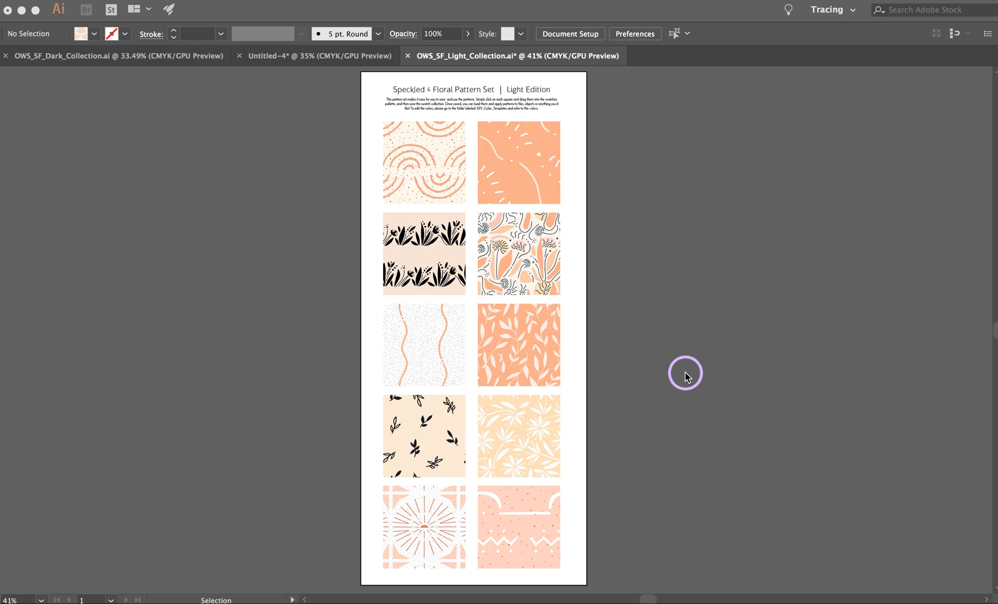
Step: Add the arches pattern square and the orange dashed-line square beside it to the document's swatches, one after the other
{"action": "left_click", "coordinate": [654, 346]}
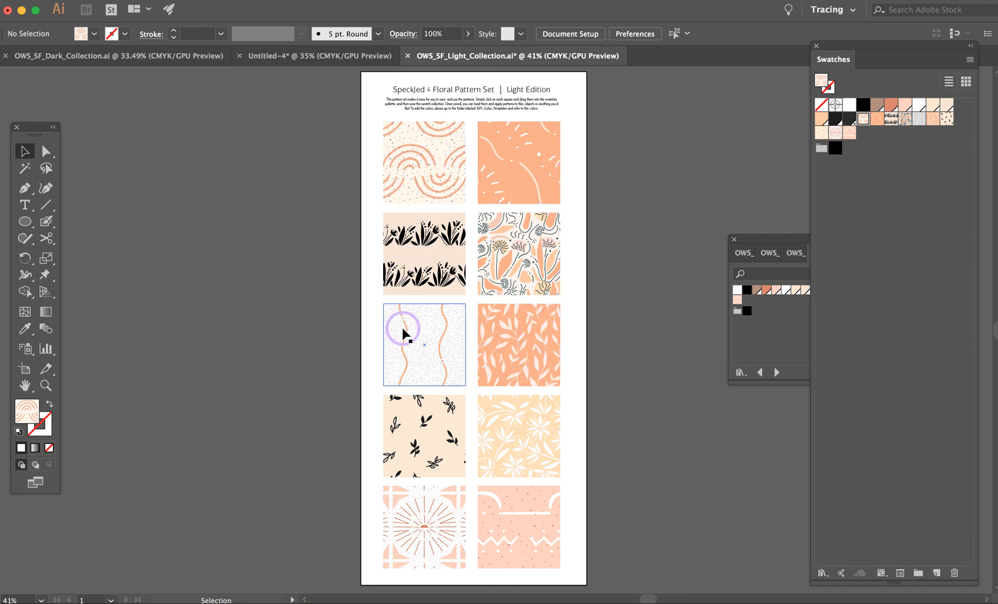
{"action": "left_click", "coordinate": [432, 161]}
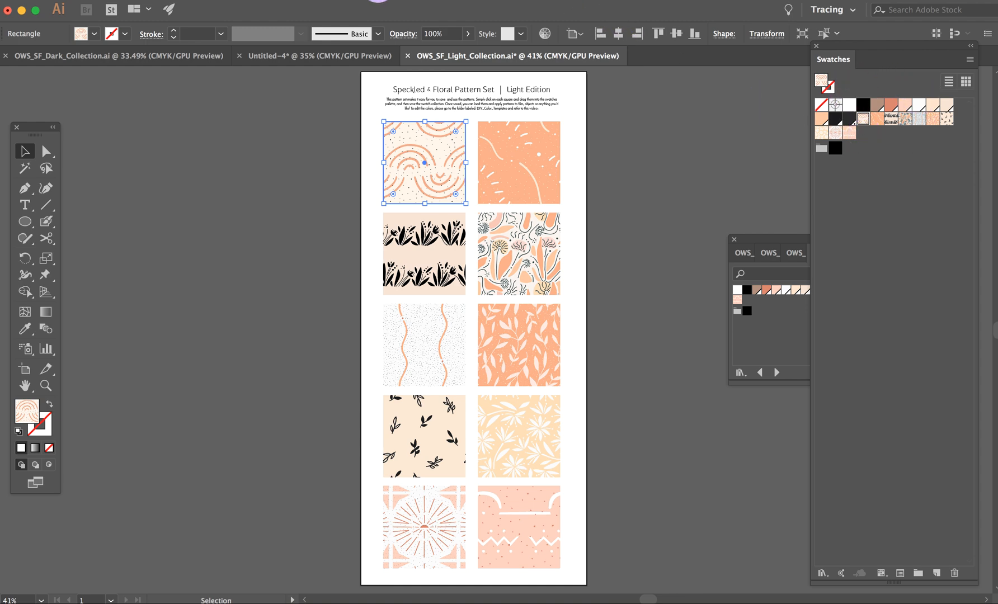
{"action": "left_click", "coordinate": [378, 1]}
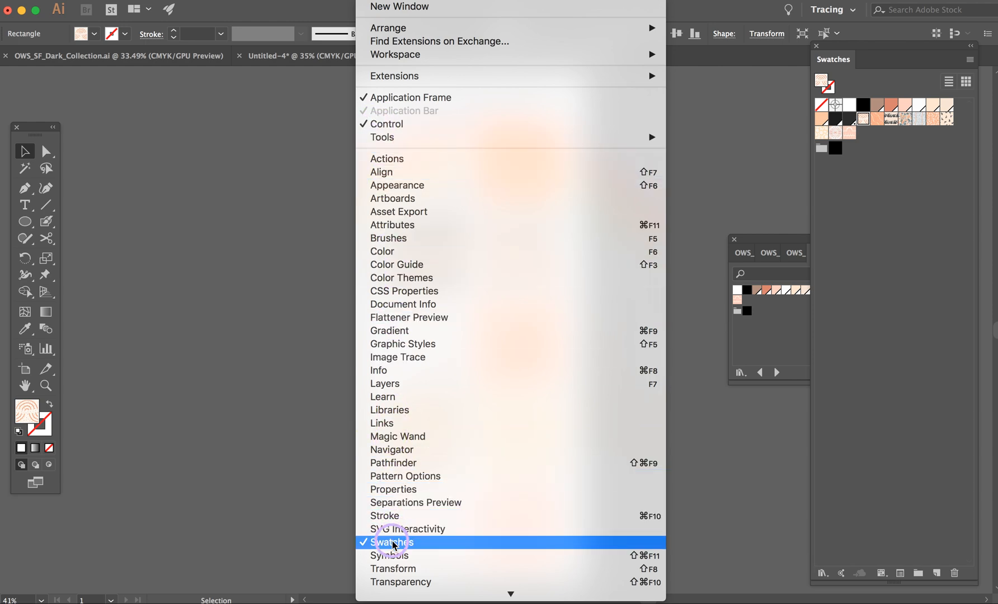
{"action": "left_click", "coordinate": [770, 434]}
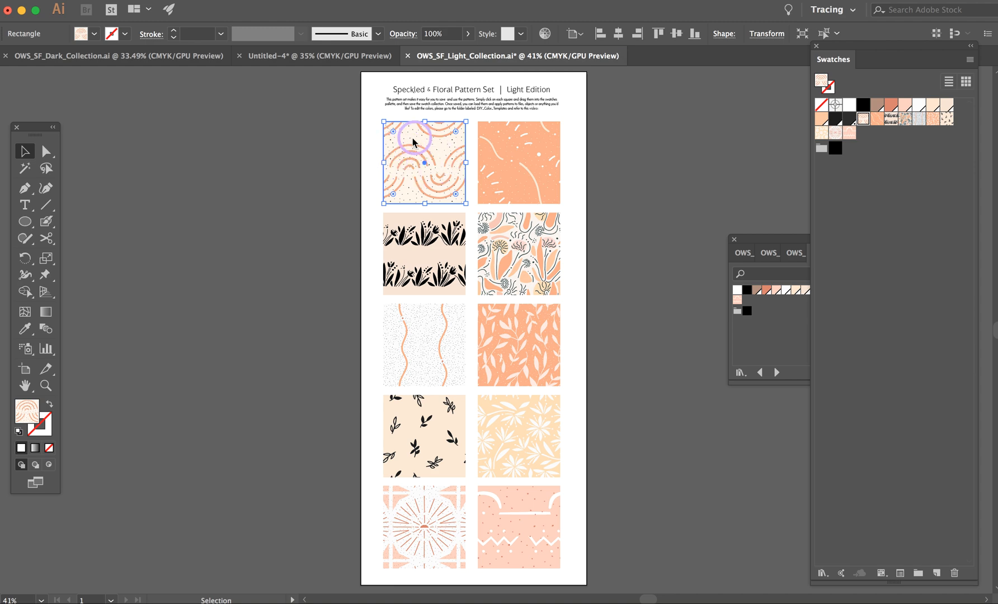
{"action": "left_click_drag", "start_coordinate": [414, 161], "coordinate": [892, 161]}
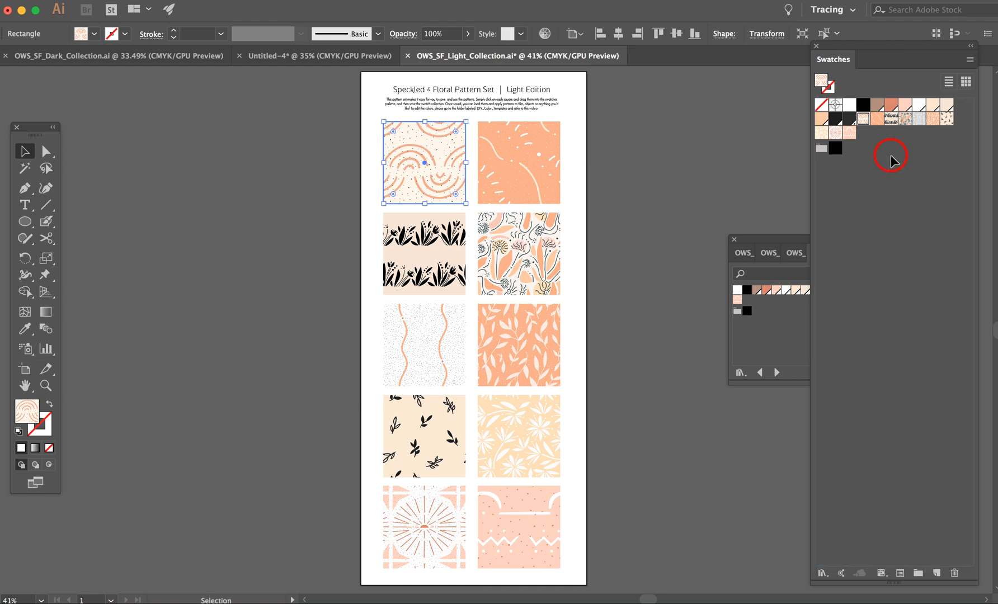
{"action": "left_click", "coordinate": [529, 160]}
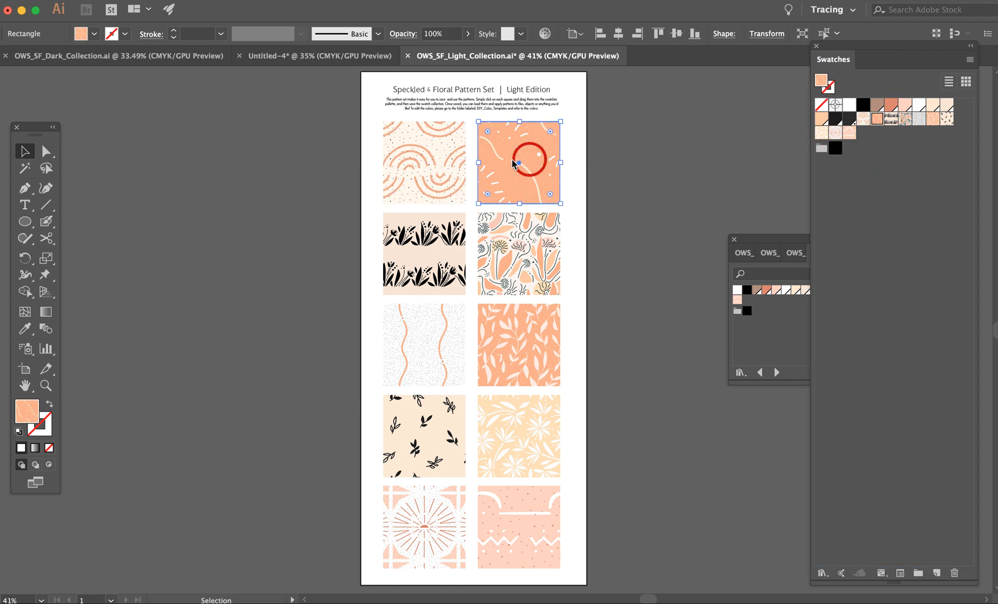
{"action": "left_click_drag", "start_coordinate": [512, 158], "coordinate": [912, 162]}
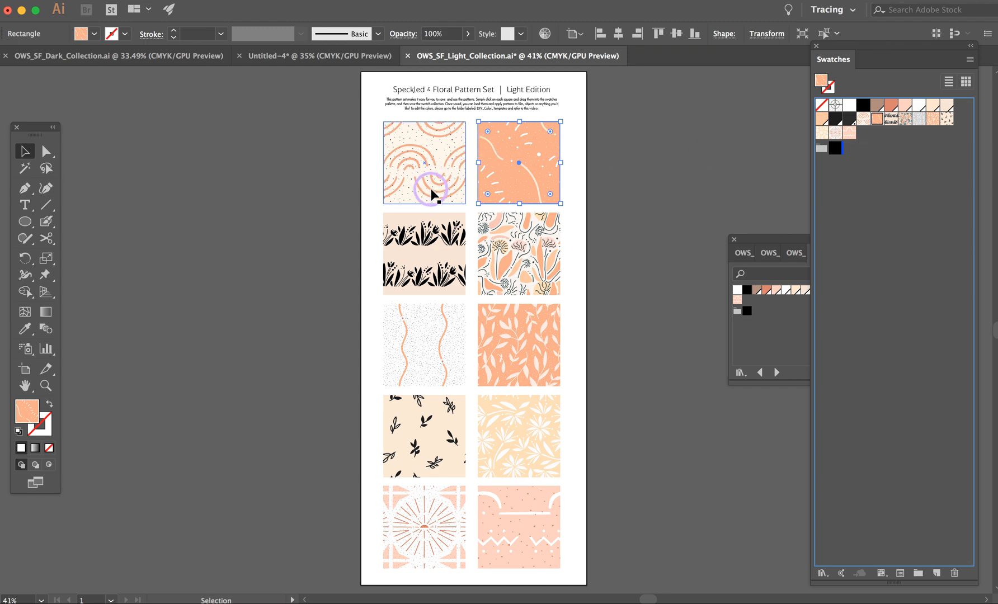
Step: Select all ten pattern squares, add them to the document's swatches together, and clear the selection
{"action": "left_click", "coordinate": [427, 162]}
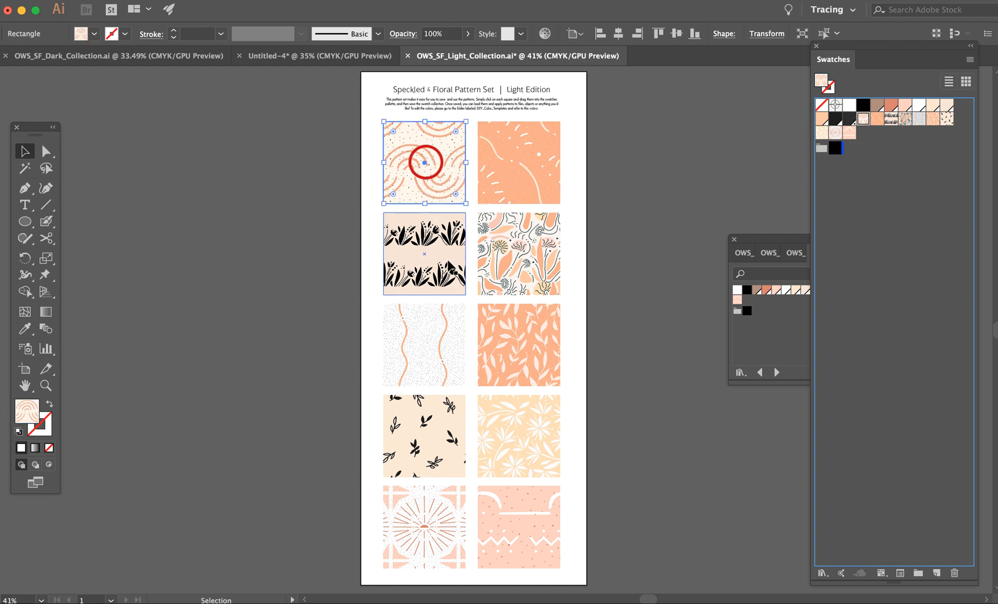
{"action": "left_click_drag", "start_coordinate": [356, 150], "coordinate": [548, 530]}
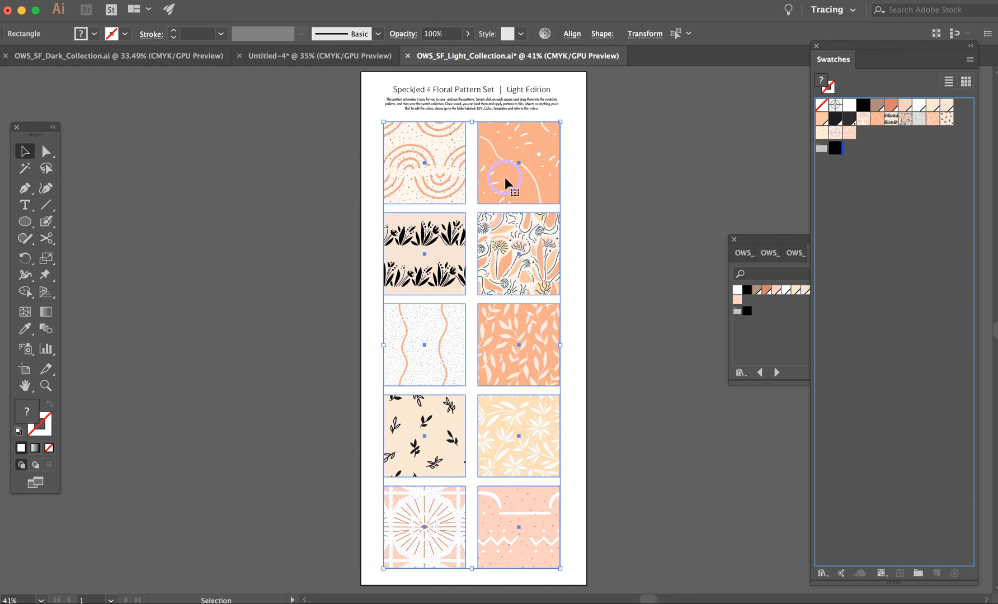
{"action": "left_click_drag", "start_coordinate": [505, 177], "coordinate": [897, 184]}
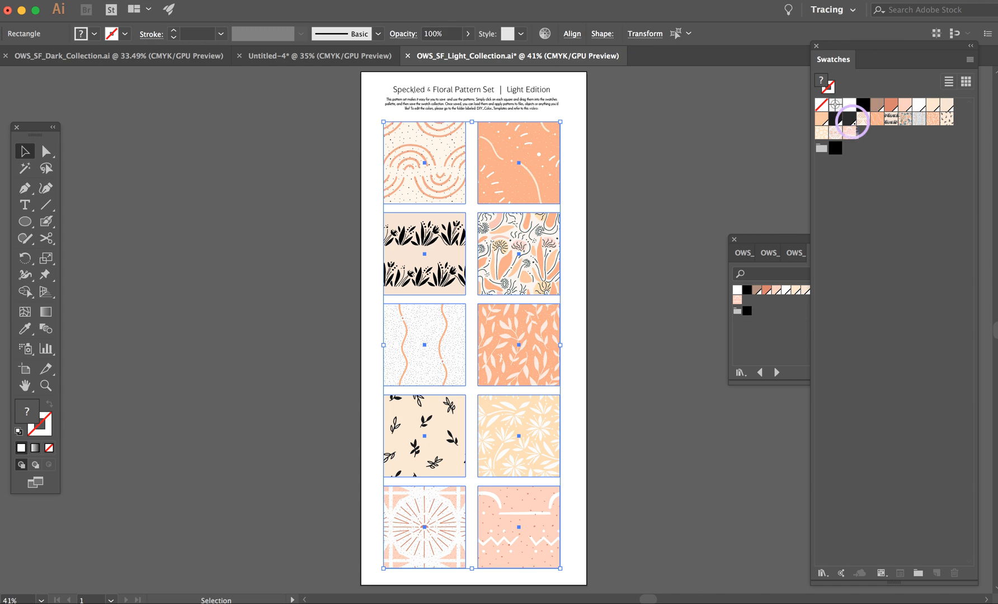
{"action": "left_click", "coordinate": [576, 168]}
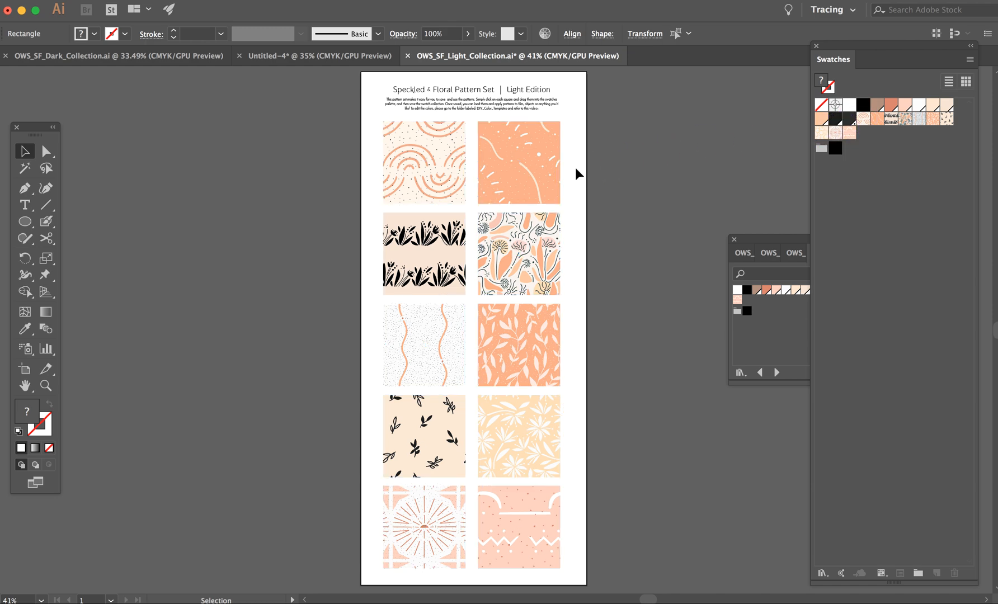
{"action": "left_click", "coordinate": [949, 133]}
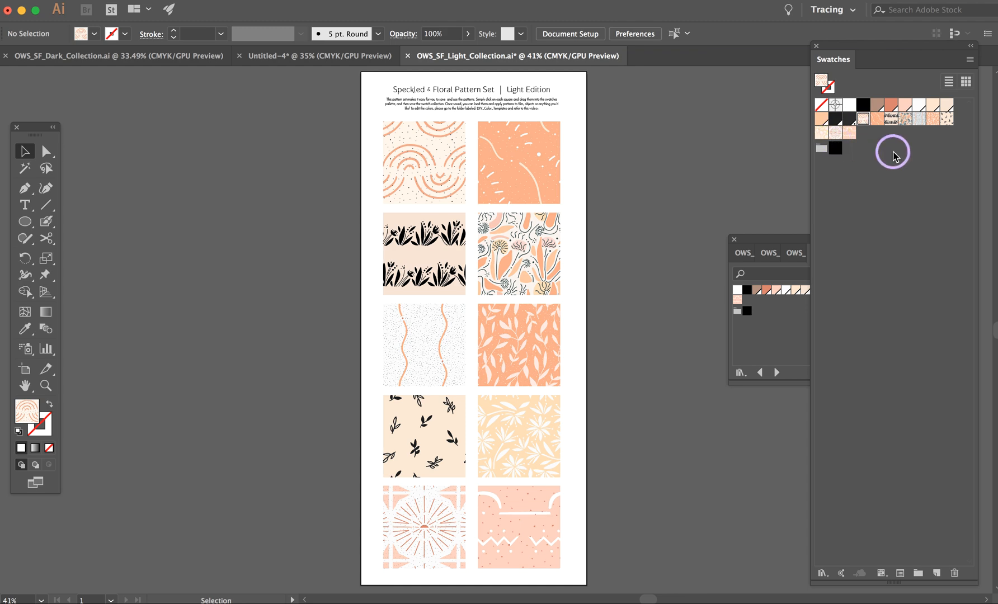
Step: Start saving the swatches as an AI library in Library > Application Support > Adobe > Adobe Illustrator 22 > en_US > Swatches
{"action": "left_click", "coordinate": [970, 62]}
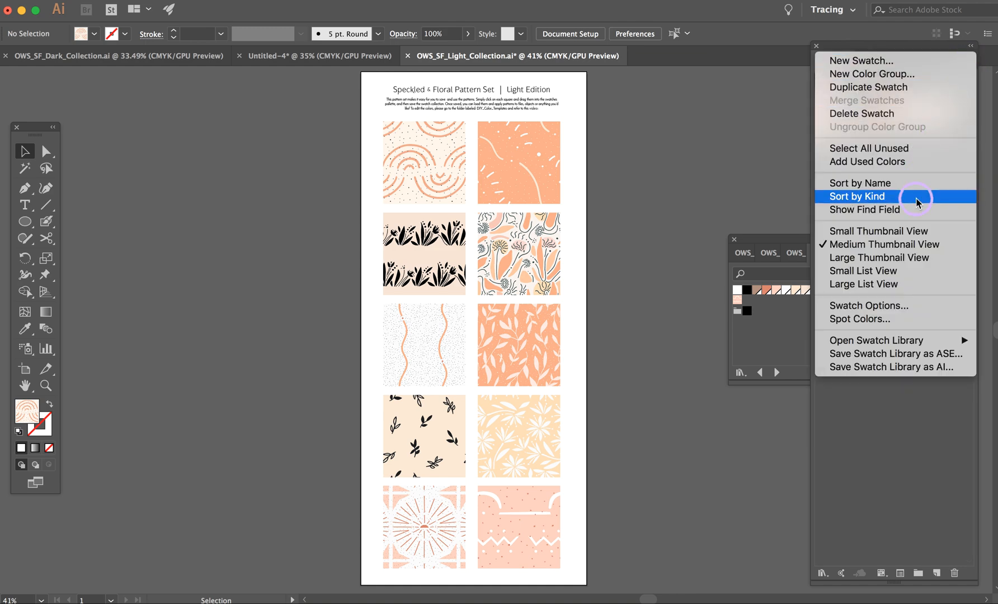
{"action": "mouse_move", "coordinate": [896, 342]}
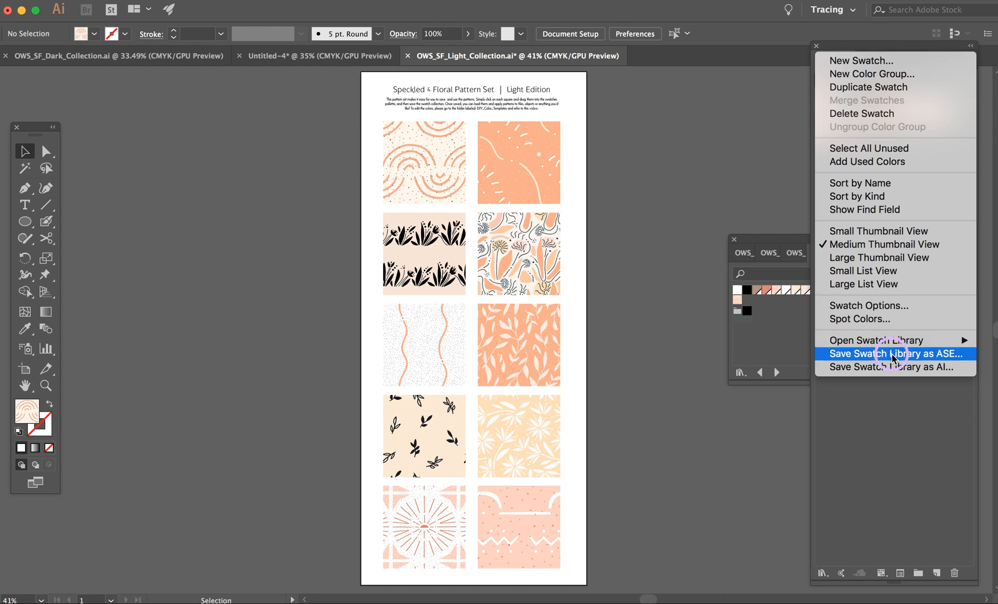
{"action": "left_click", "coordinate": [827, 367]}
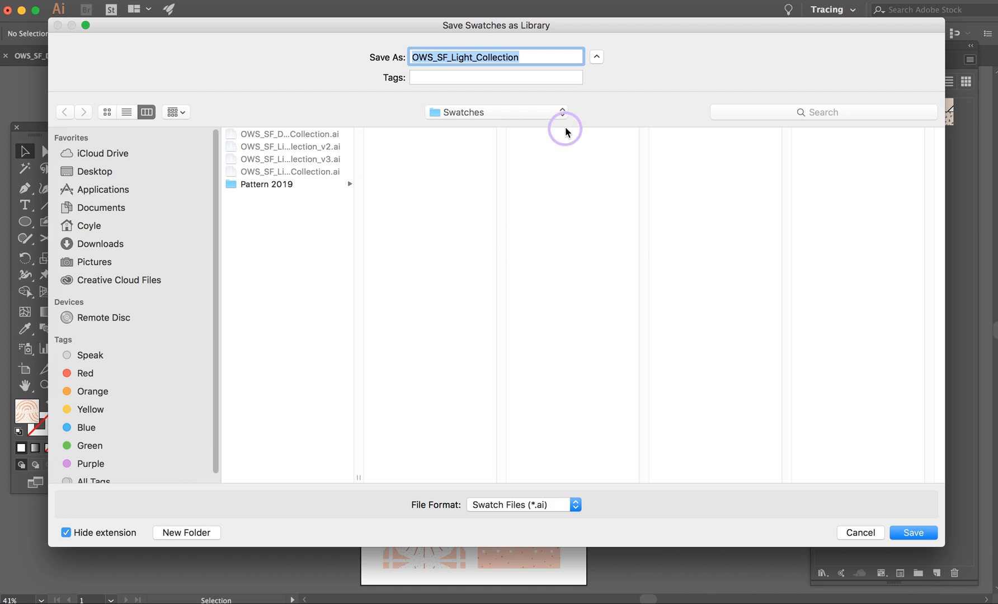
{"action": "left_click", "coordinate": [561, 111]}
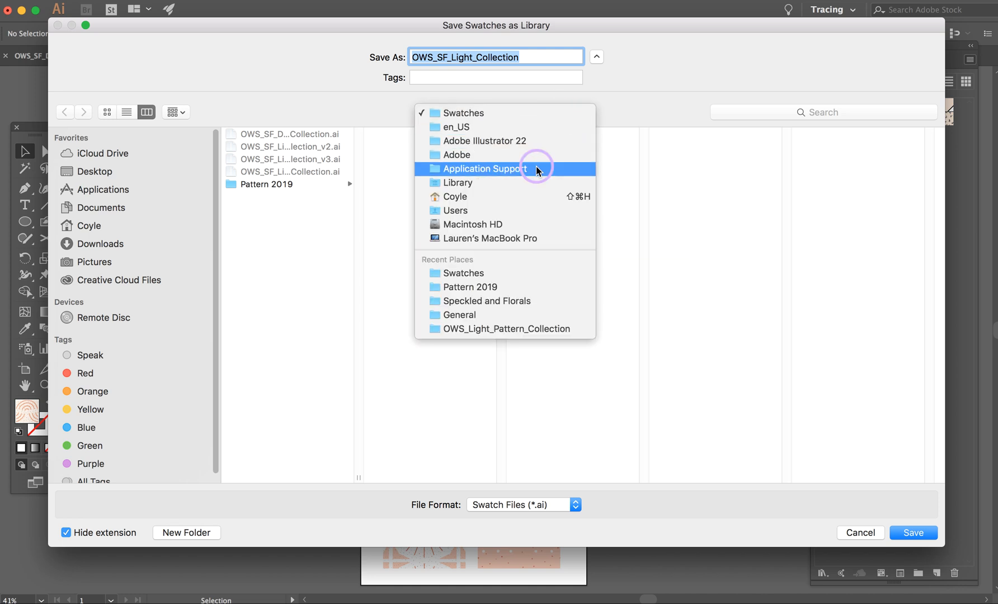
{"action": "left_click", "coordinate": [531, 182]}
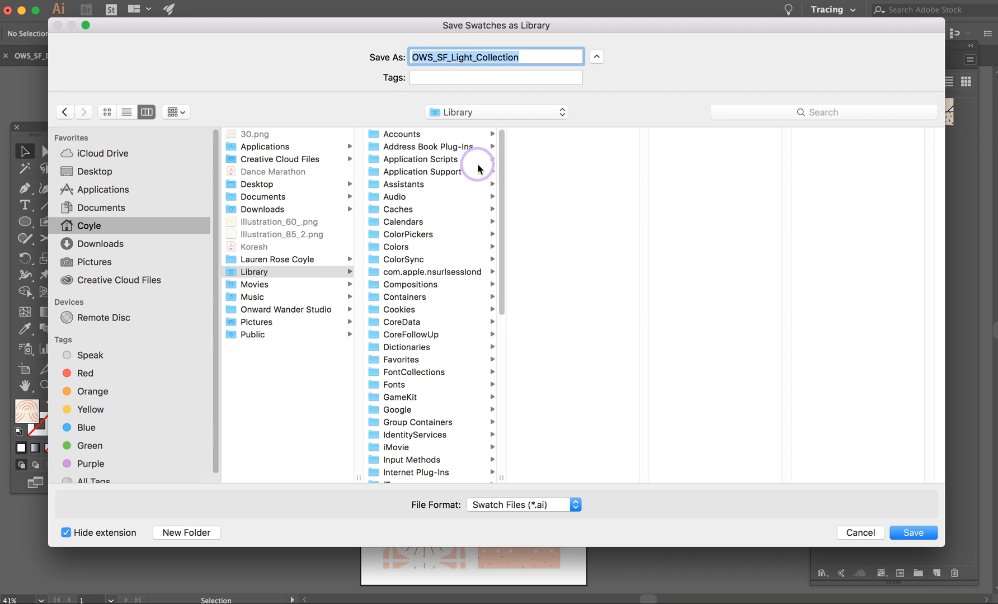
{"action": "left_click", "coordinate": [442, 170]}
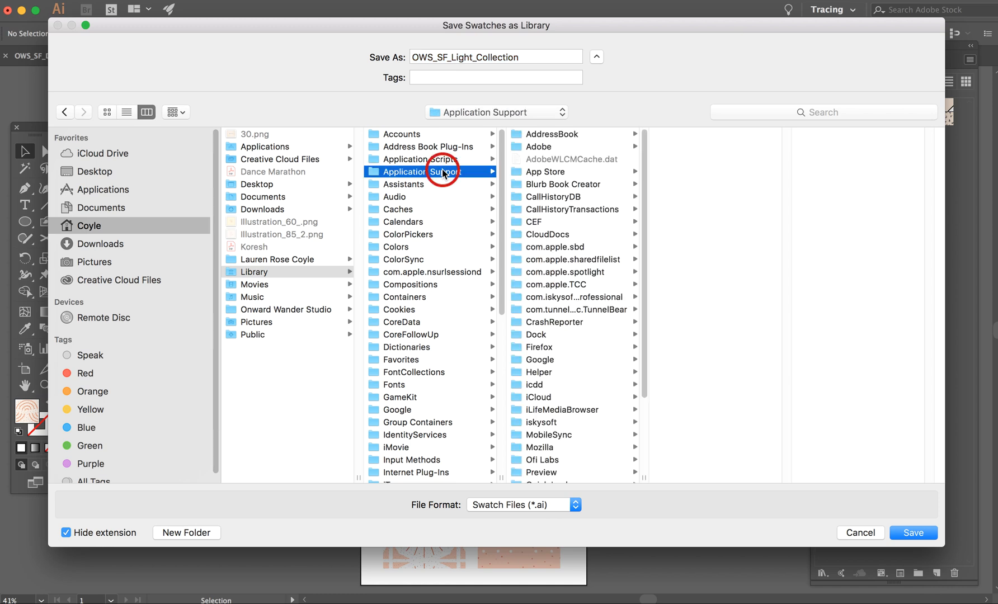
{"action": "left_click", "coordinate": [547, 148]}
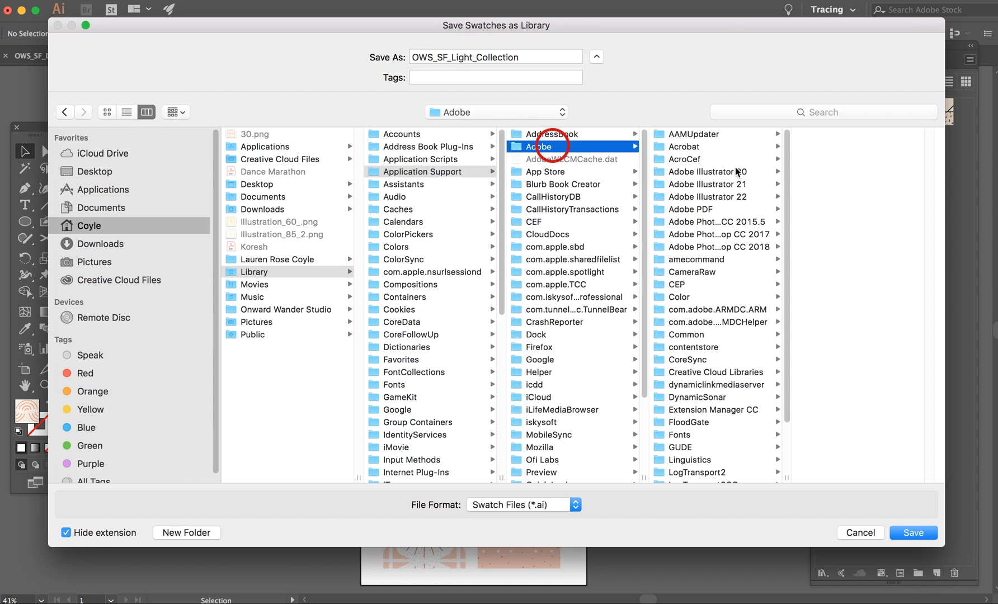
{"action": "left_click", "coordinate": [715, 196]}
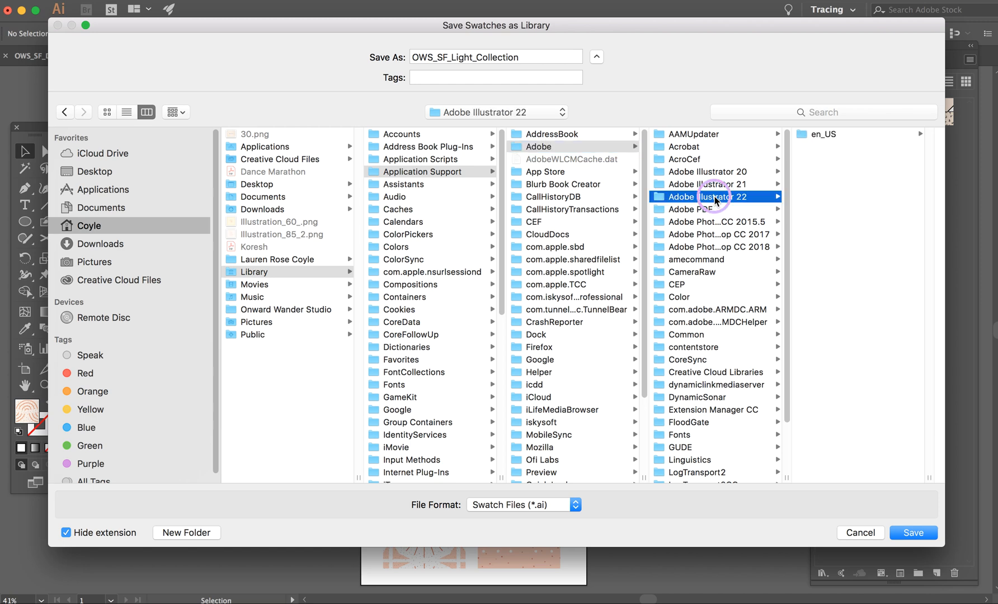
{"action": "left_click", "coordinate": [832, 134]}
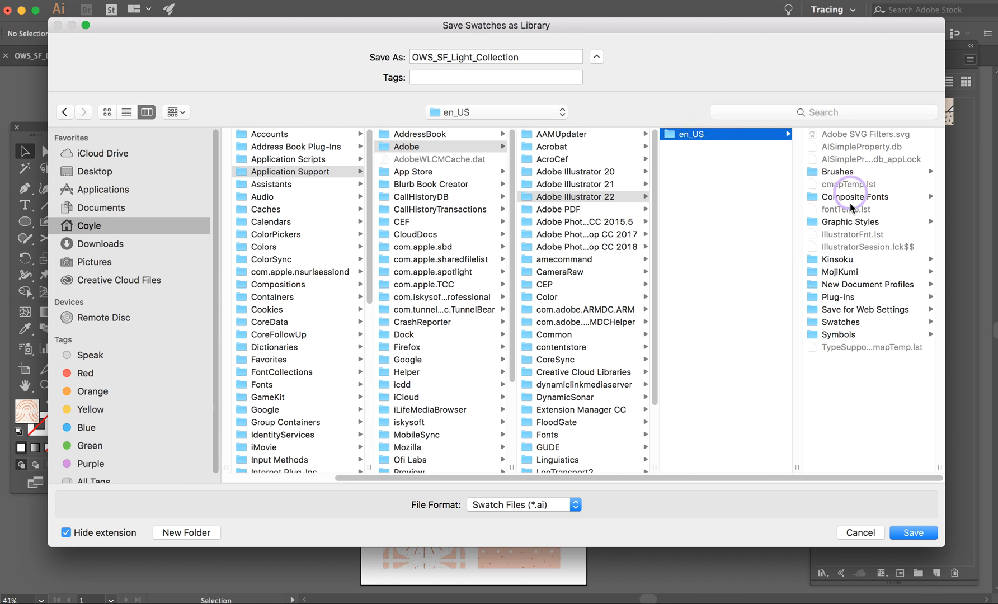
{"action": "left_click", "coordinate": [846, 322]}
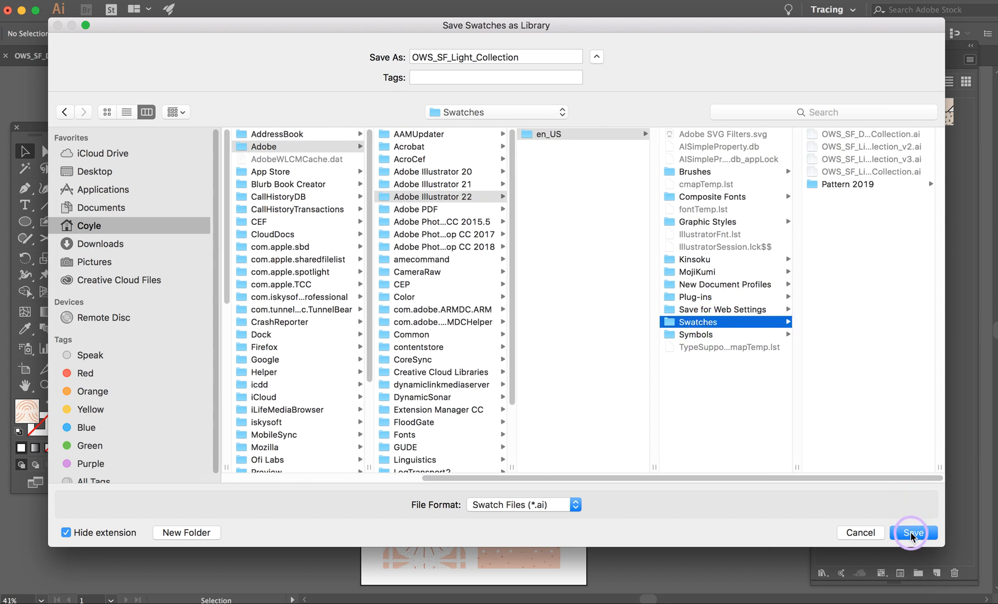
Step: Name the swatch library OWS_SF_Light_Collection_4 and save it
{"action": "left_click", "coordinate": [529, 57]}
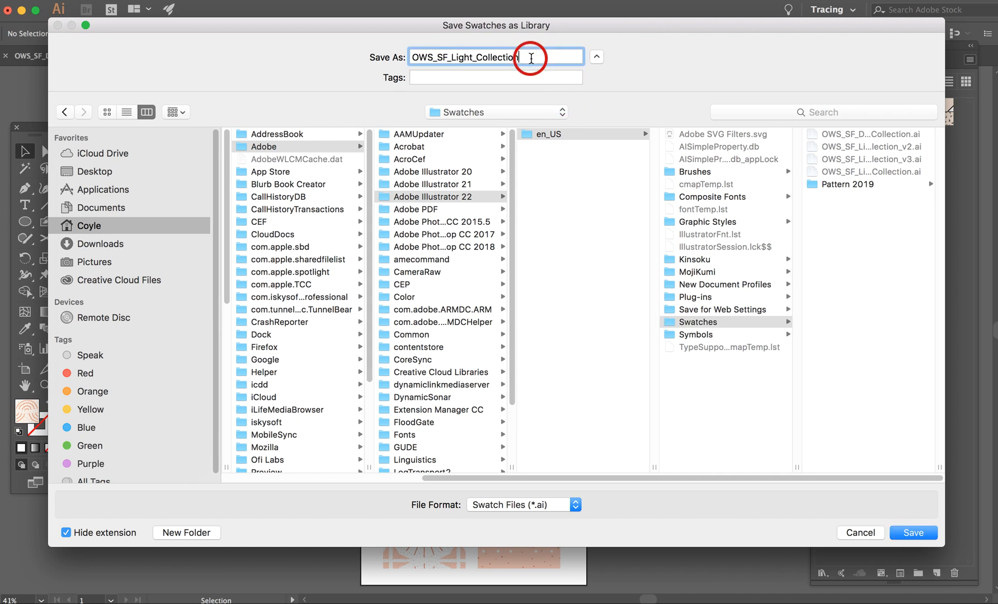
{"action": "type", "text": "_4"}
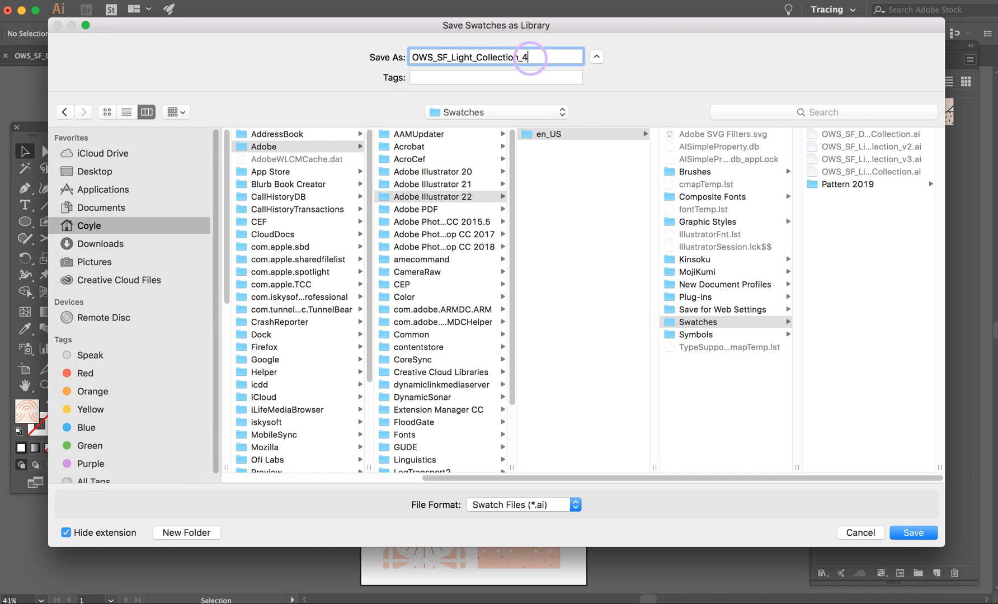
{"action": "left_click", "coordinate": [912, 532]}
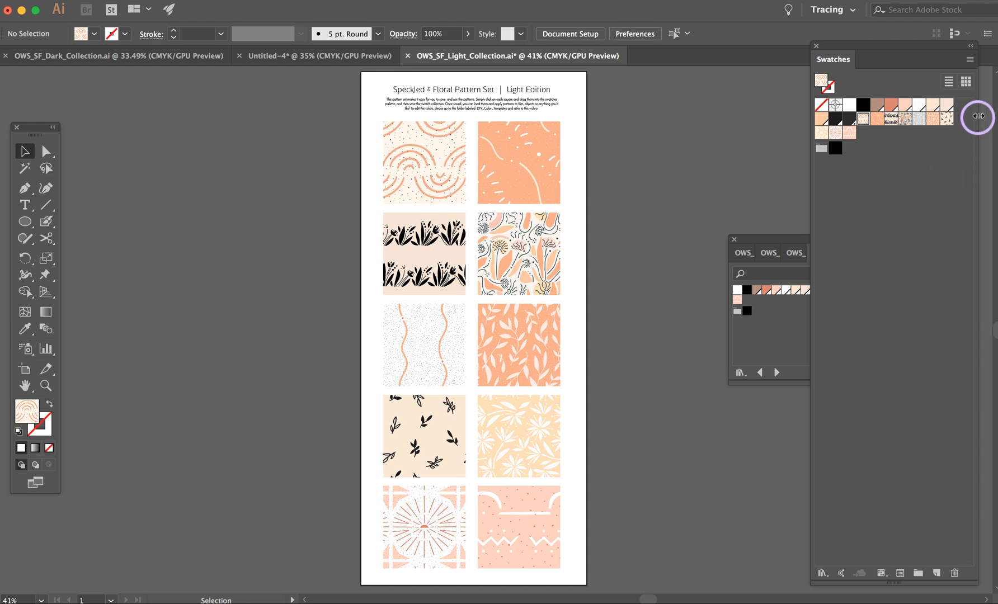
Step: In the Untitled-4 document, replace the open floating swatch libraries with the user-defined library OWS_SF_Light_Collection_4 and enlarge its window
{"action": "left_click", "coordinate": [290, 55]}
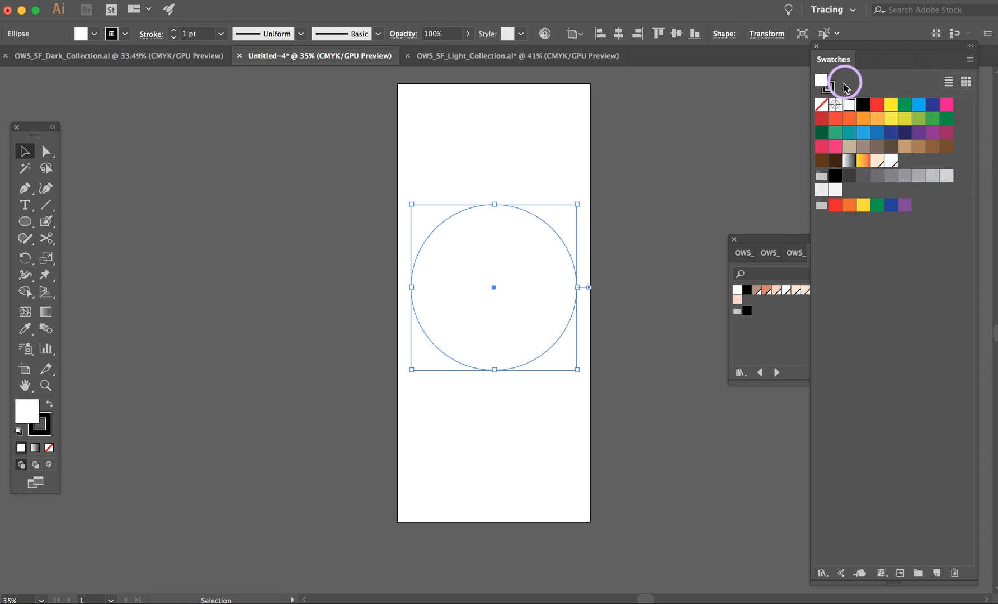
{"action": "left_click", "coordinate": [737, 240]}
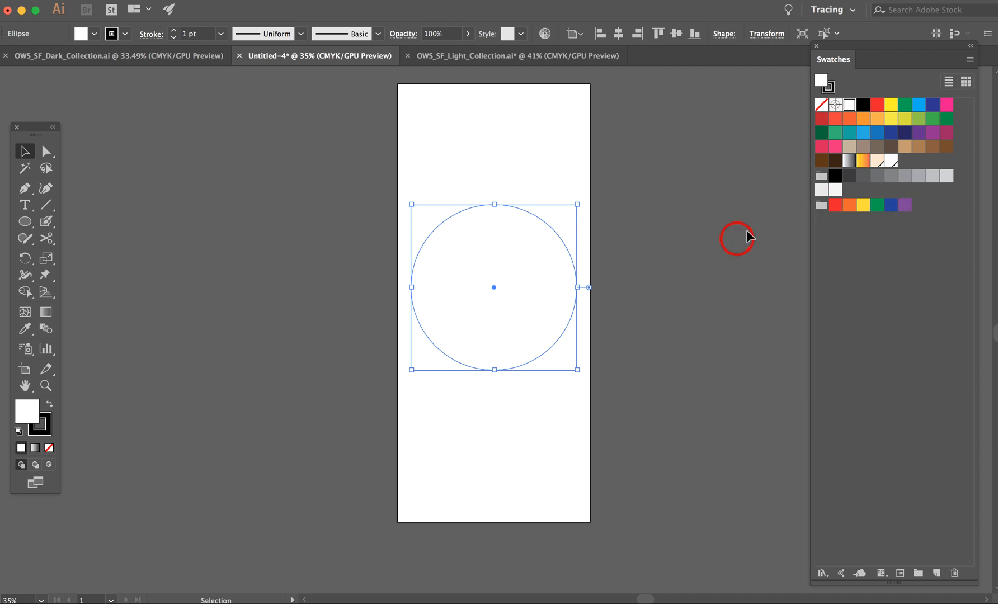
{"action": "left_click", "coordinate": [972, 61]}
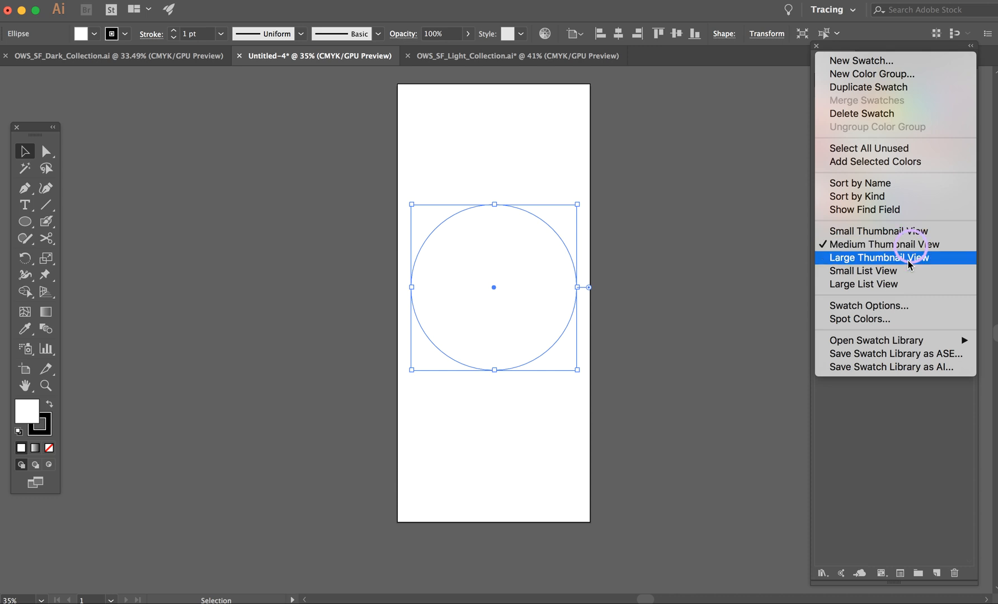
{"action": "mouse_move", "coordinate": [897, 342]}
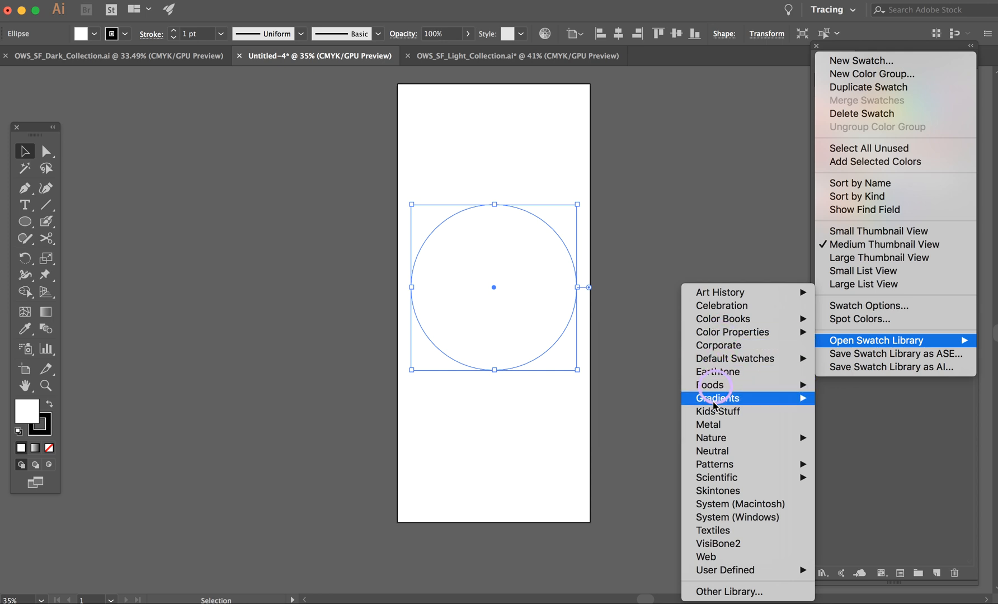
{"action": "mouse_move", "coordinate": [714, 477]}
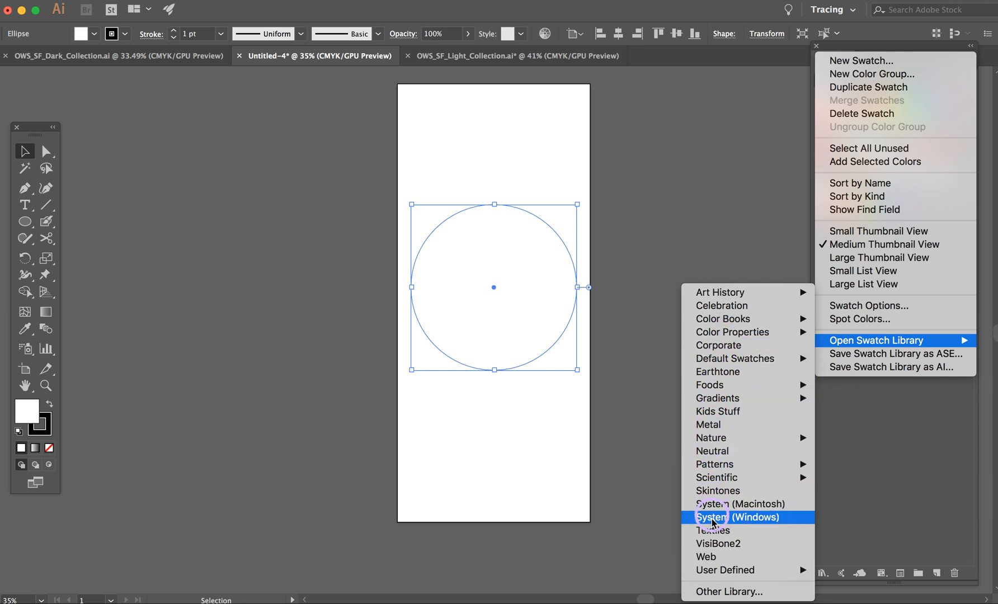
{"action": "mouse_move", "coordinate": [717, 569]}
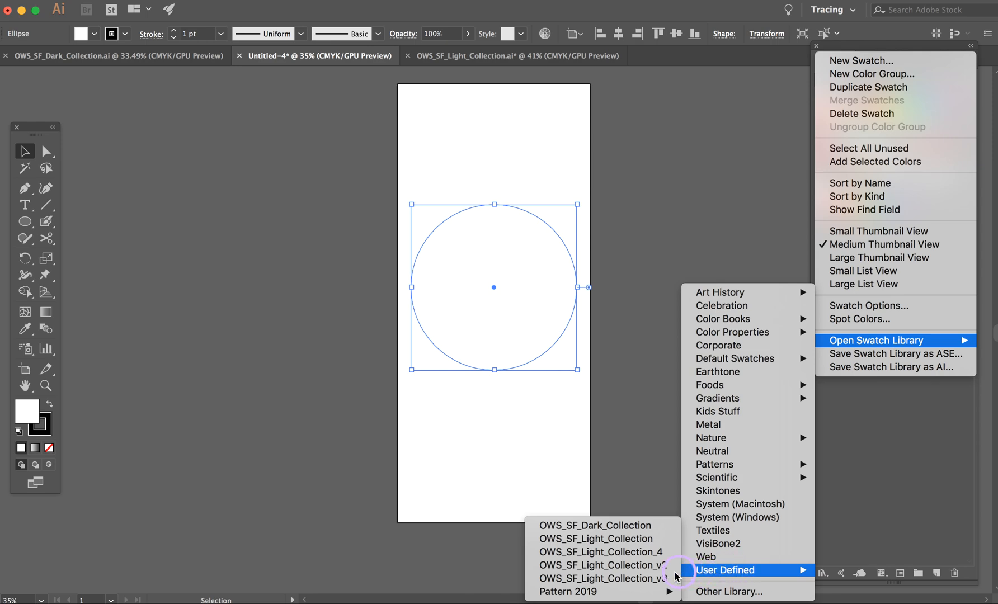
{"action": "left_click", "coordinate": [645, 552]}
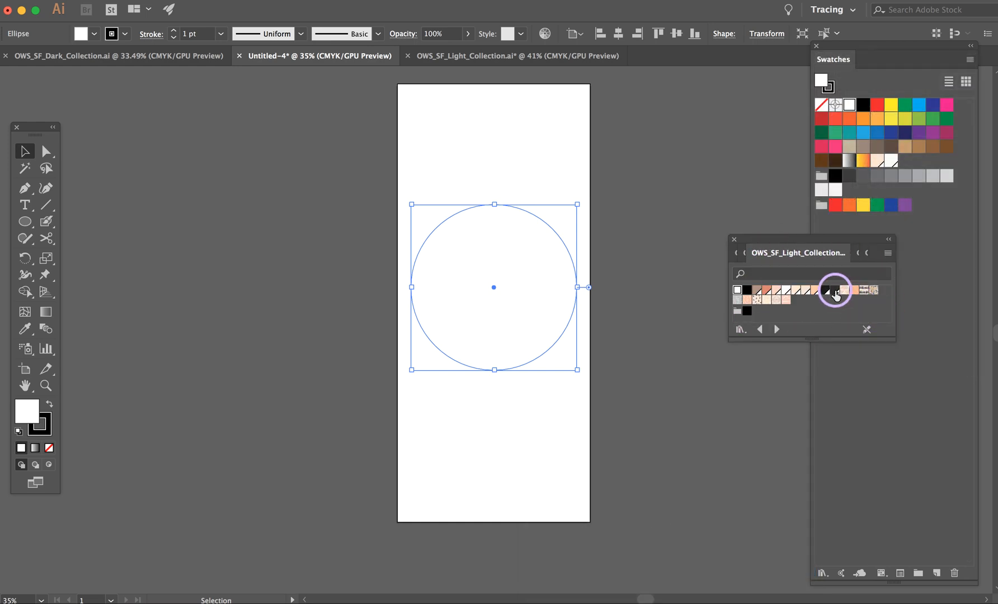
{"action": "left_click_drag", "start_coordinate": [895, 340], "coordinate": [927, 429]}
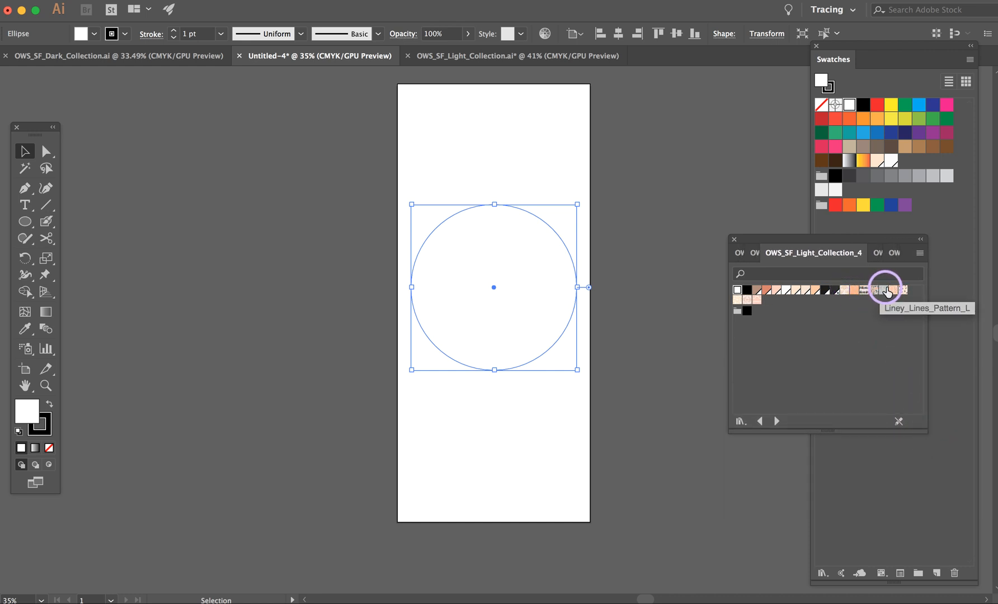
Step: Fill the circle with the orange dashed-line, black flower and wavy-line patterns in turn, ending on the multicoloured floral pattern
{"action": "left_click", "coordinate": [855, 290]}
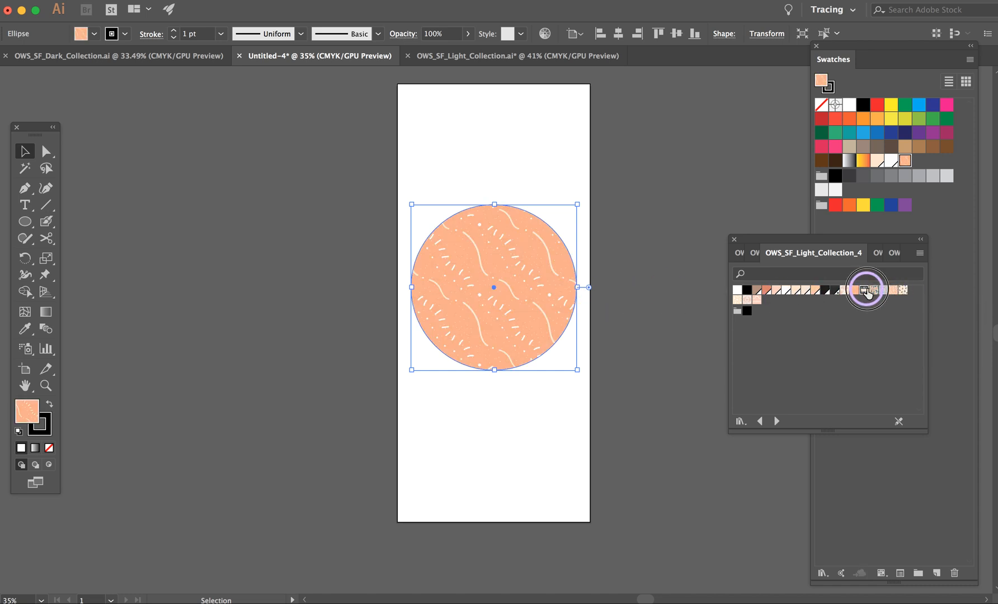
{"action": "left_click", "coordinate": [865, 290]}
{"action": "left_click", "coordinate": [883, 289]}
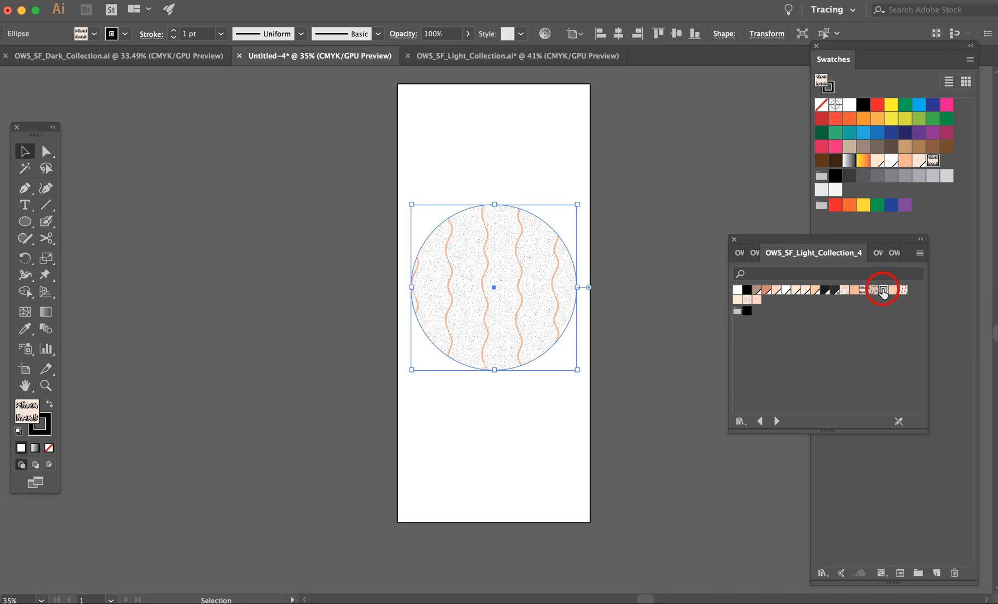
{"action": "left_click", "coordinate": [874, 291]}
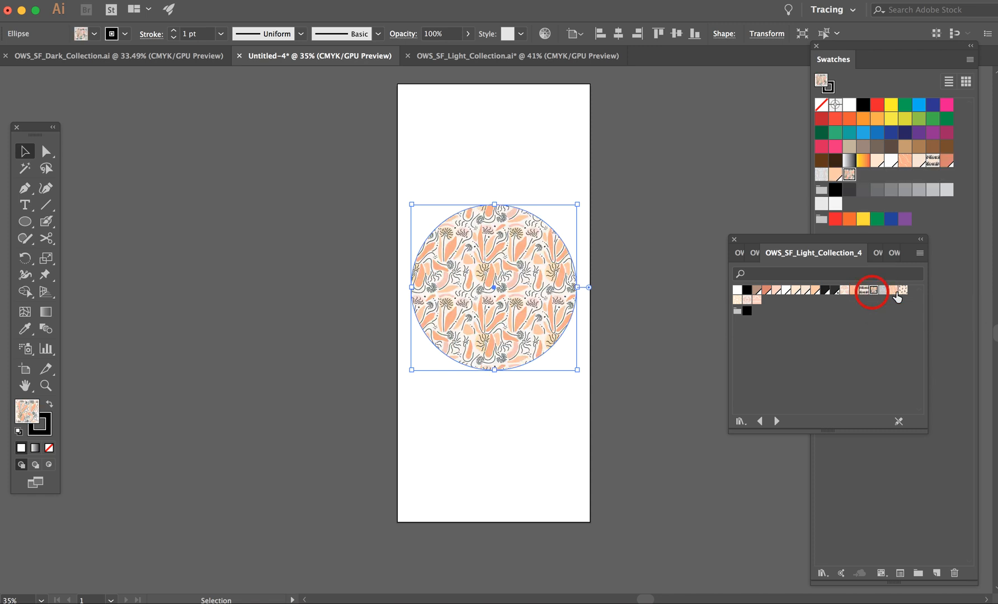
Step: Fill the circle with the peach pattern of white leaves, switch it to the cream pattern of black sprigs, and deselect it
{"action": "left_click", "coordinate": [897, 292]}
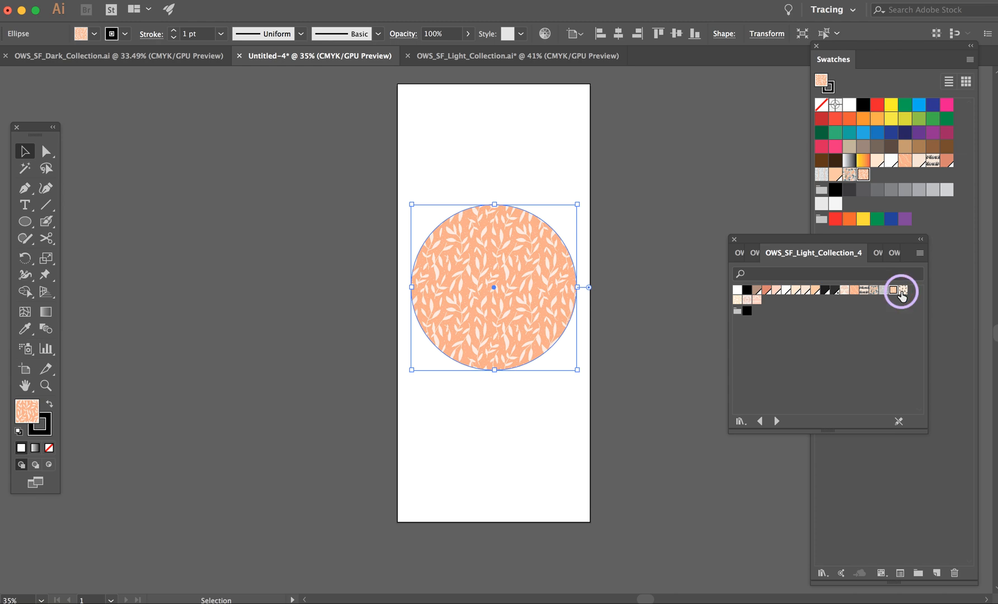
{"action": "left_click", "coordinate": [902, 291]}
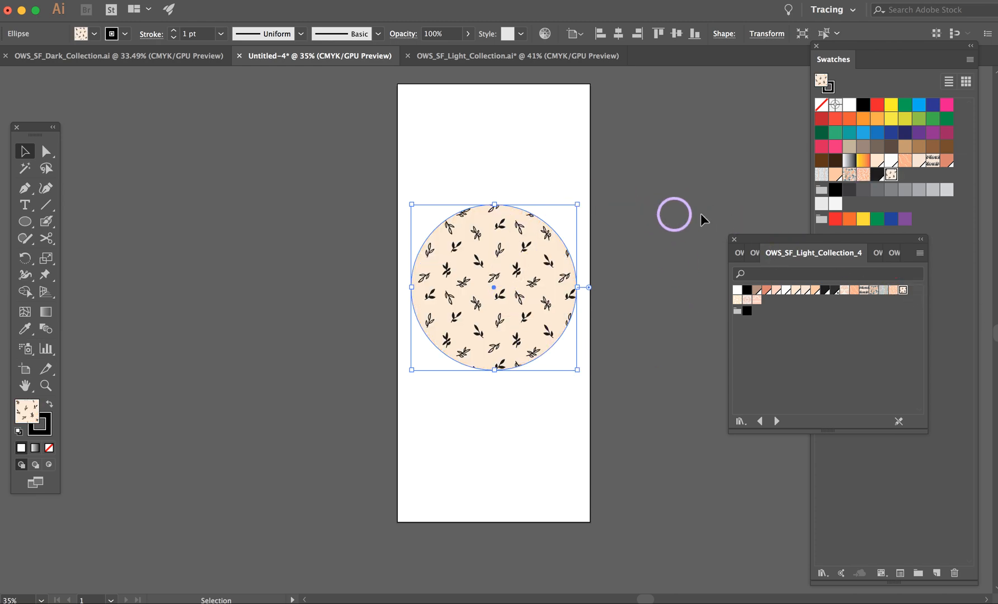
{"action": "left_click", "coordinate": [180, 169]}
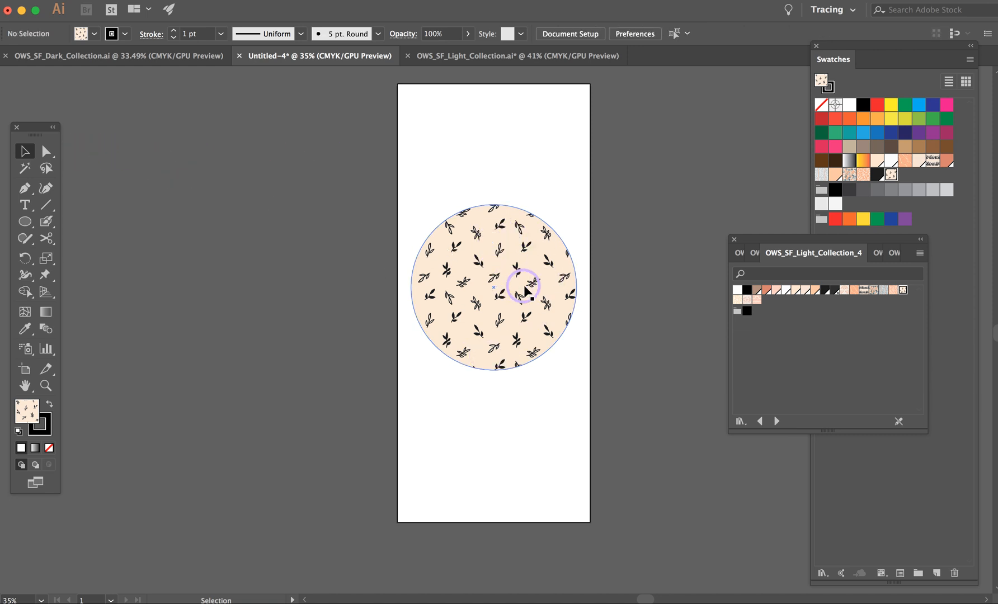
Step: Shift the black sprig pattern around inside the circle, without moving the circle itself
{"action": "left_click", "coordinate": [479, 253]}
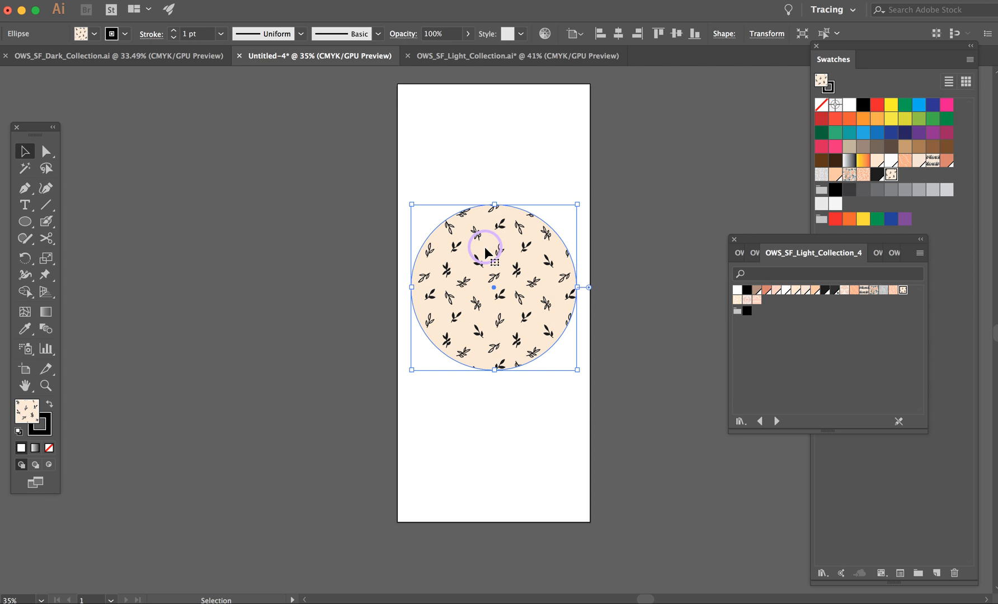
{"action": "left_click_drag", "start_coordinate": [485, 246], "coordinate": [561, 315]}
{"action": "left_click_drag", "start_coordinate": [494, 258], "coordinate": [461, 328]}
{"action": "left_click_drag", "start_coordinate": [501, 253], "coordinate": [516, 287]}
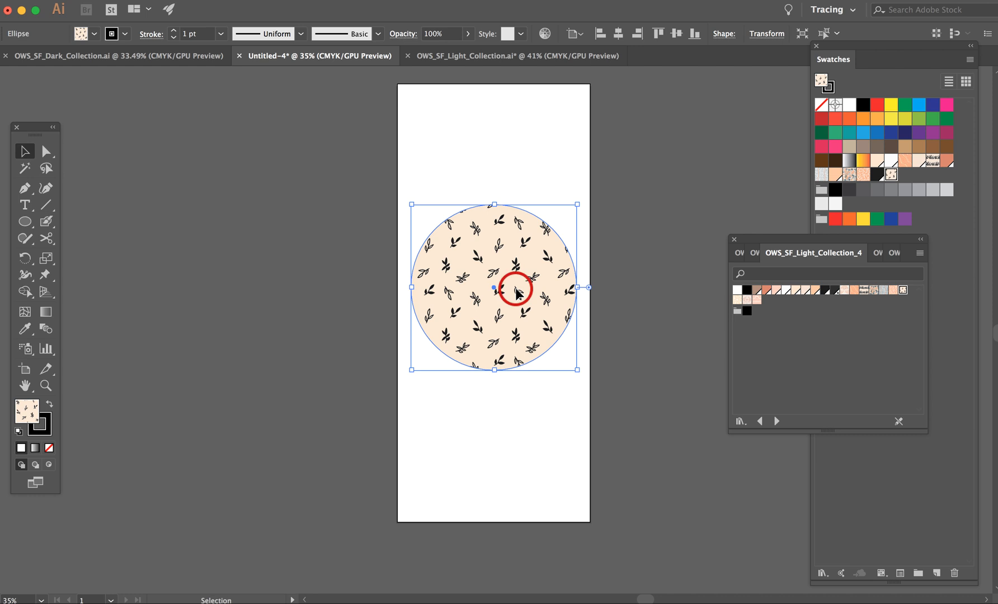
{"action": "left_click", "coordinate": [268, 160]}
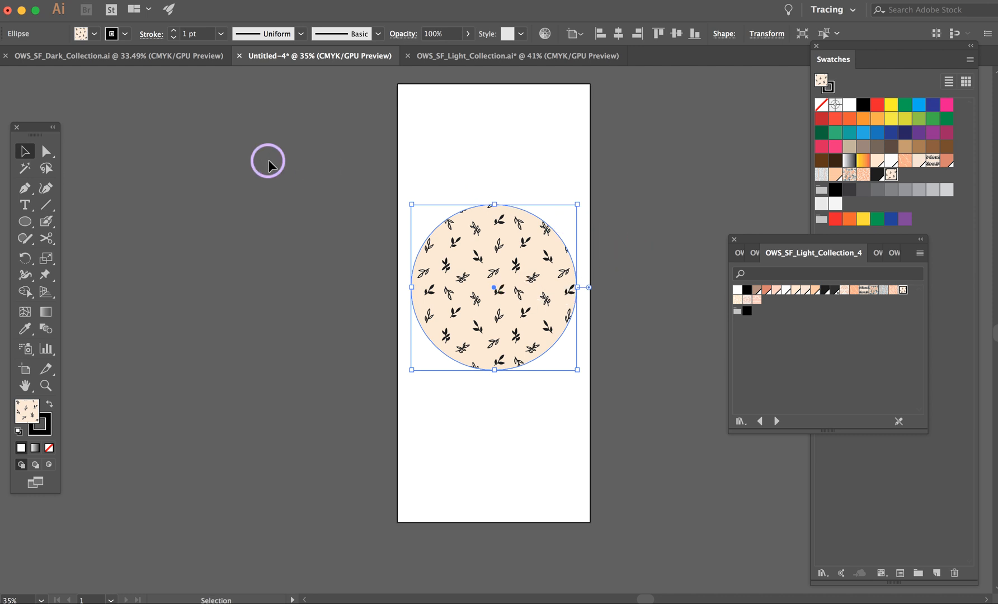
Step: Activate the Scale tool for the circle and place the scaling origin up and to the right of its centre
{"action": "left_click", "coordinate": [46, 260]}
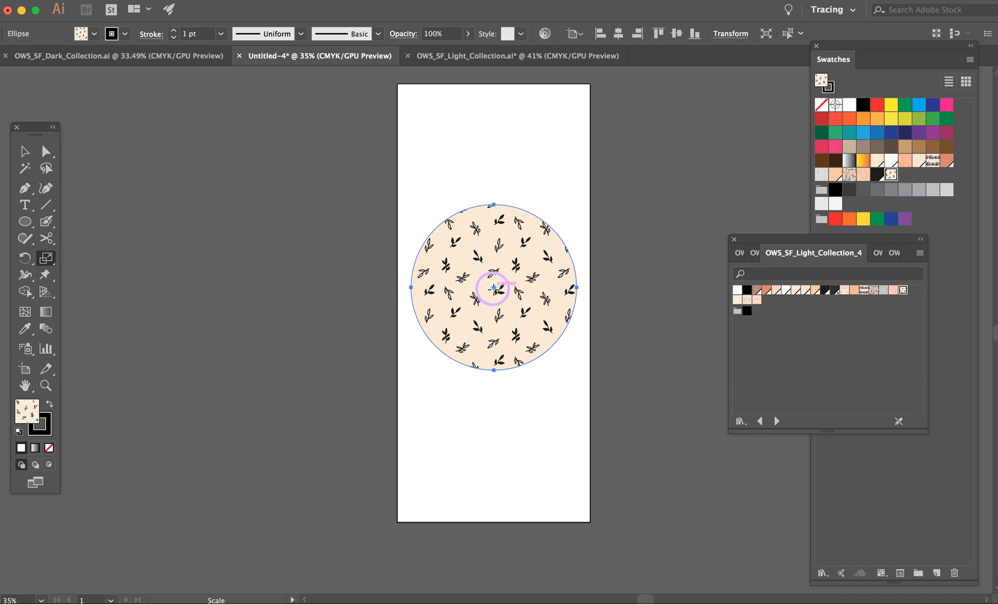
{"action": "left_click_drag", "start_coordinate": [494, 289], "coordinate": [519, 256]}
{"action": "left_click", "coordinate": [520, 256]}
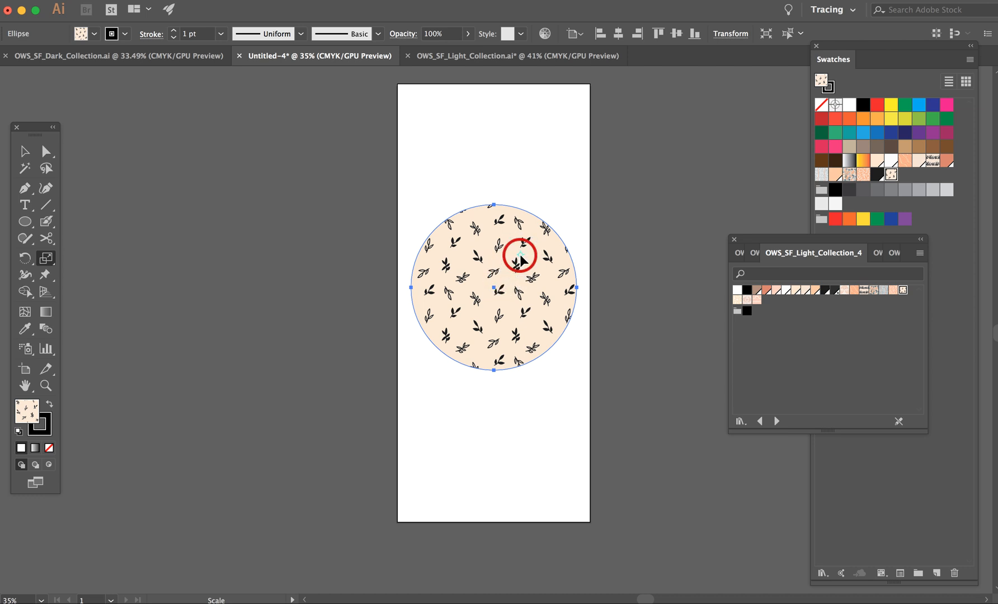
{"action": "left_click", "coordinate": [498, 285]}
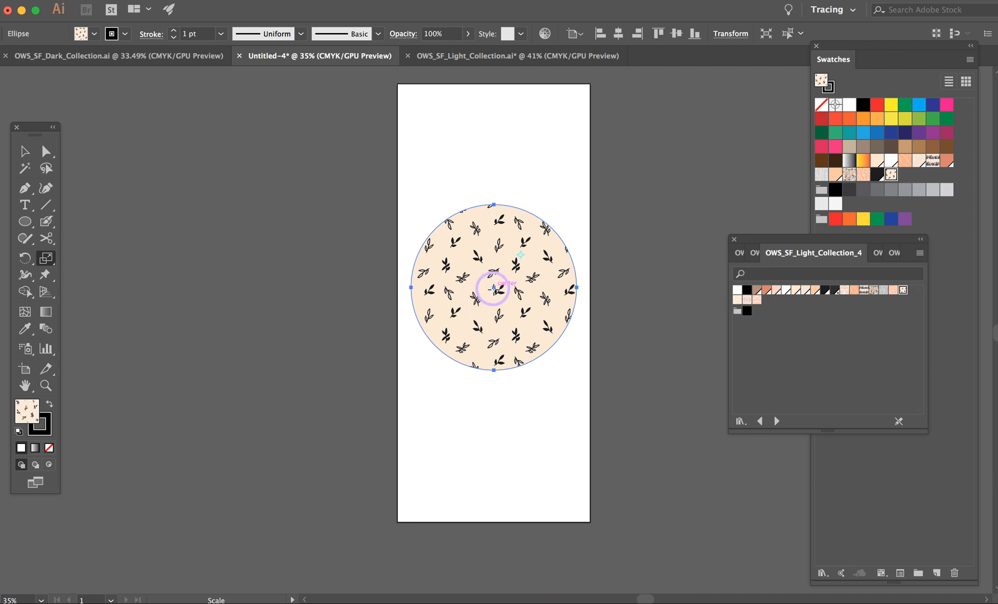
{"action": "left_click", "coordinate": [24, 151]}
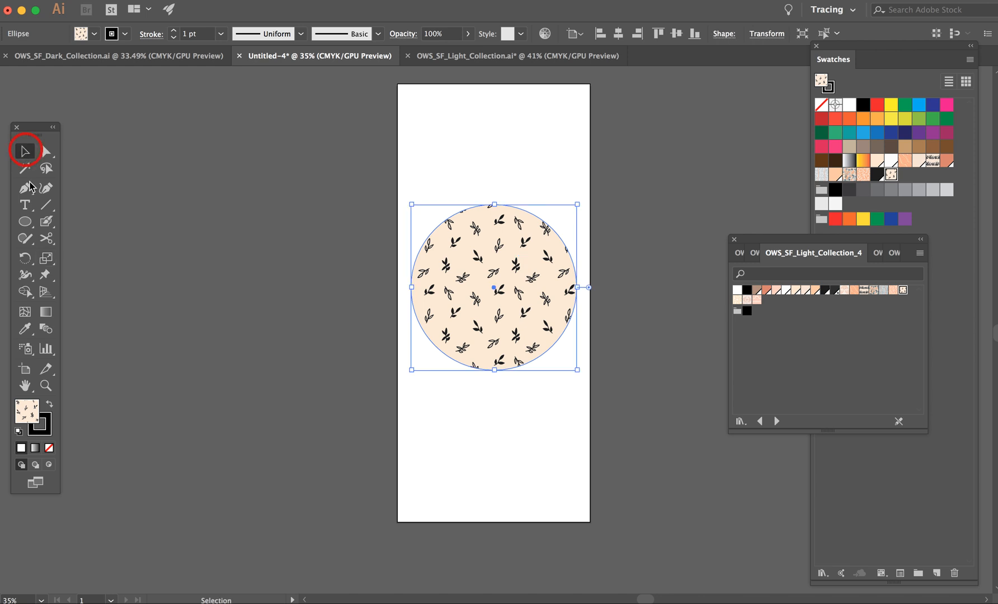
{"action": "left_click", "coordinate": [47, 258]}
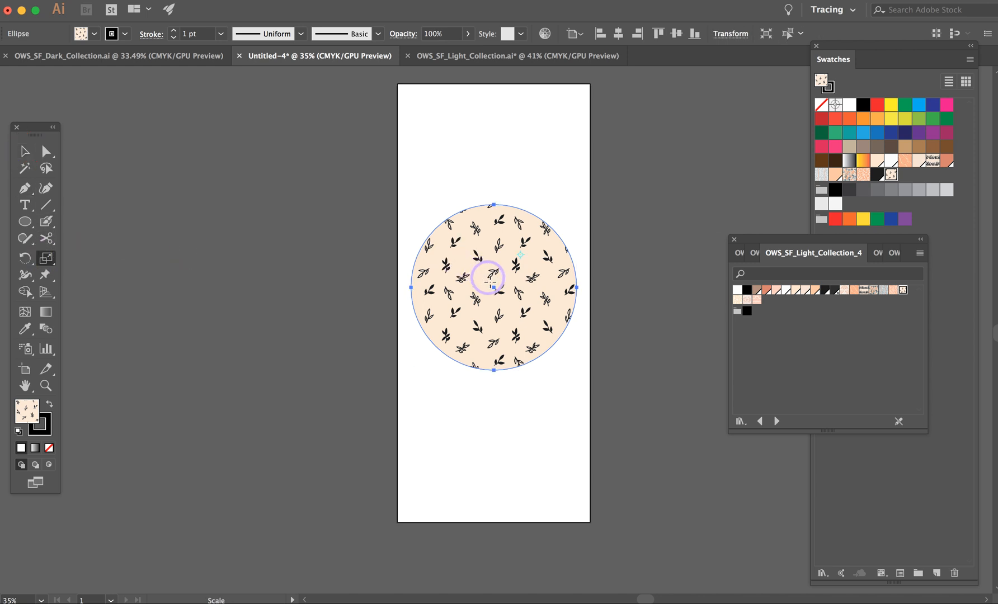
Step: Scale only the sprig pattern inside the circle, first much smaller and finally much larger, keeping the circle's size, and deselect it
{"action": "left_click_drag", "start_coordinate": [494, 287], "coordinate": [502, 278]}
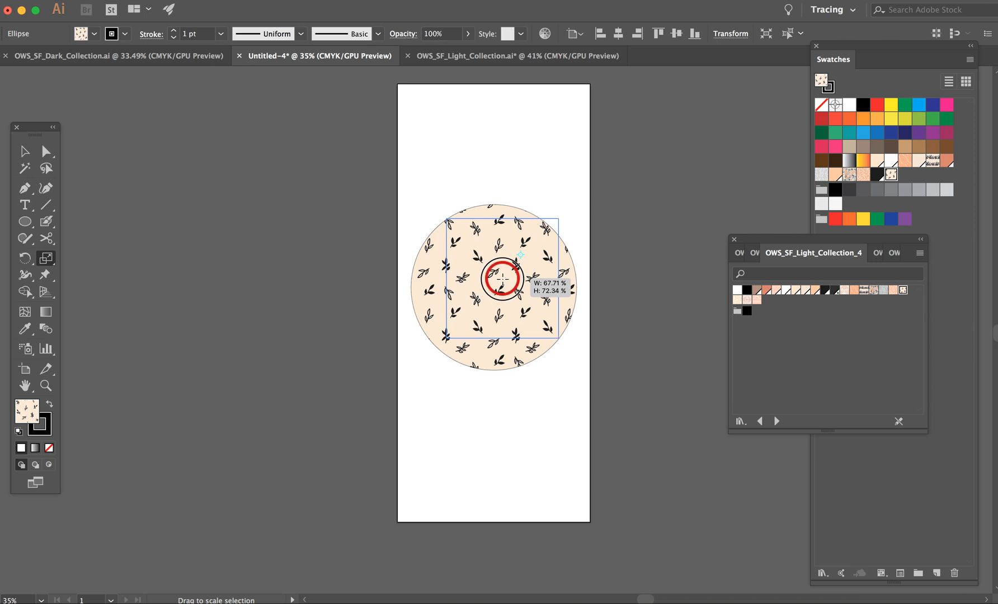
{"action": "left_click_drag", "start_coordinate": [502, 278], "coordinate": [512, 272]}
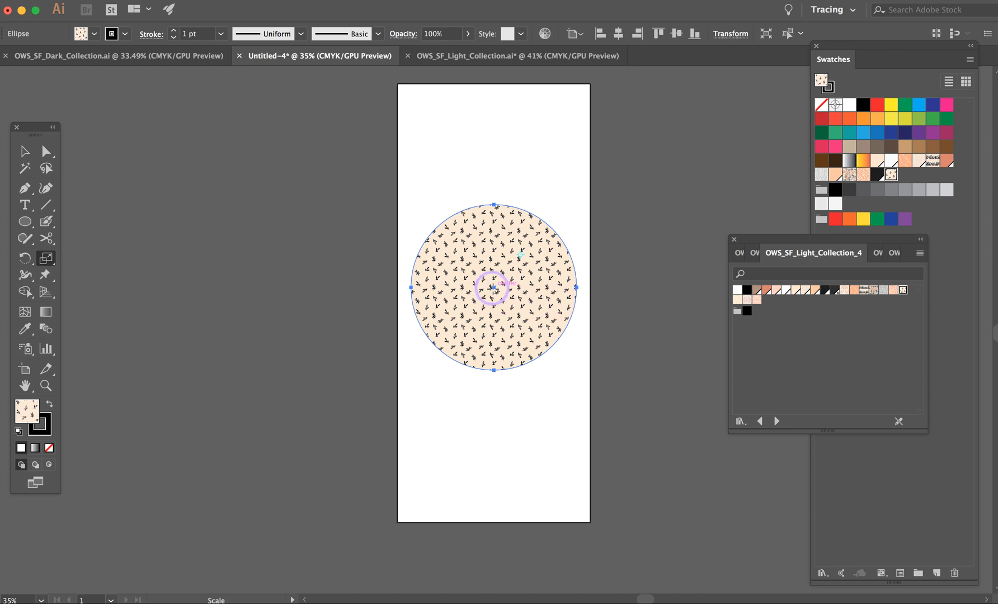
{"action": "left_click_drag", "start_coordinate": [493, 287], "coordinate": [461, 326]}
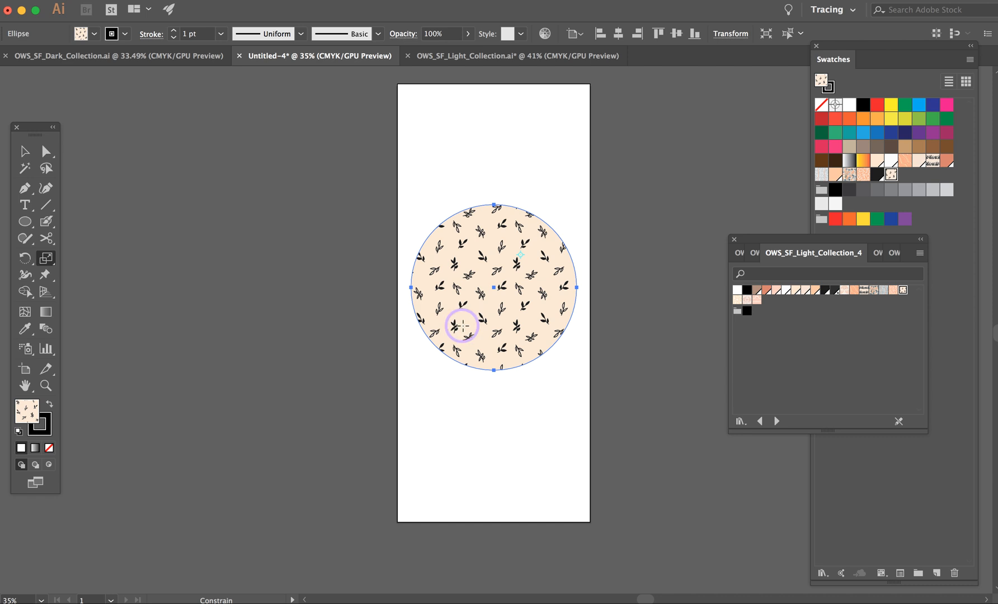
{"action": "left_click_drag", "start_coordinate": [496, 289], "coordinate": [467, 311]}
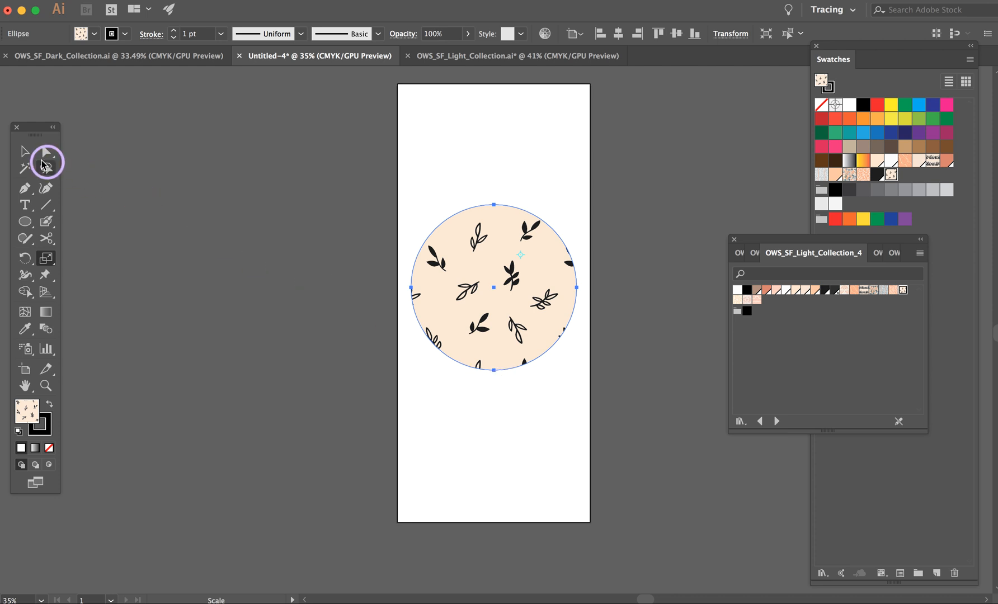
{"action": "left_click", "coordinate": [25, 152]}
{"action": "left_click", "coordinate": [506, 169]}
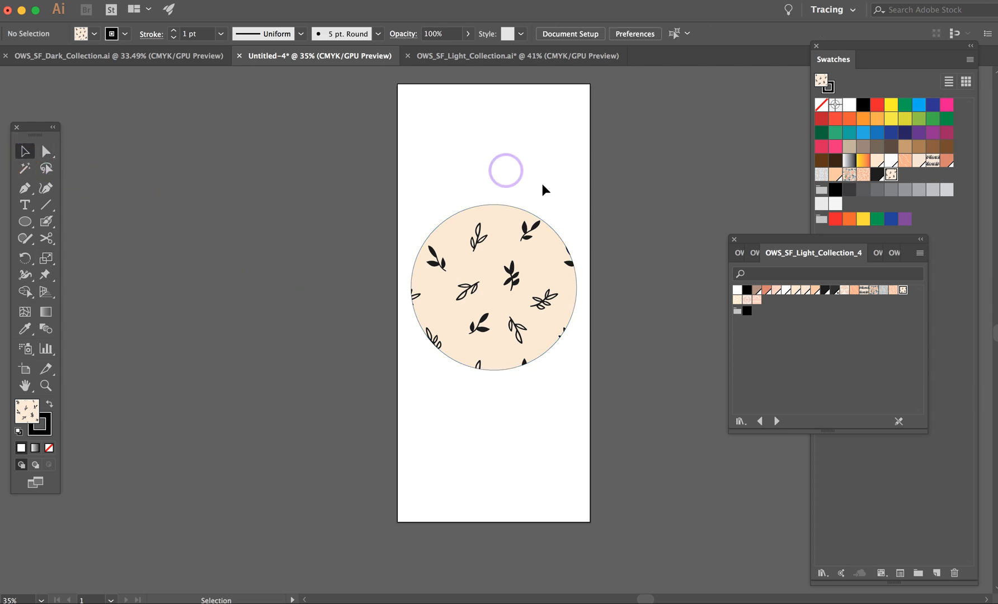
Step: Fill the circle with the pink zigzag and arch pattern, replace it with the pink sunburst pattern, and deselect it
{"action": "left_click", "coordinate": [509, 295]}
{"action": "left_click", "coordinate": [756, 300]}
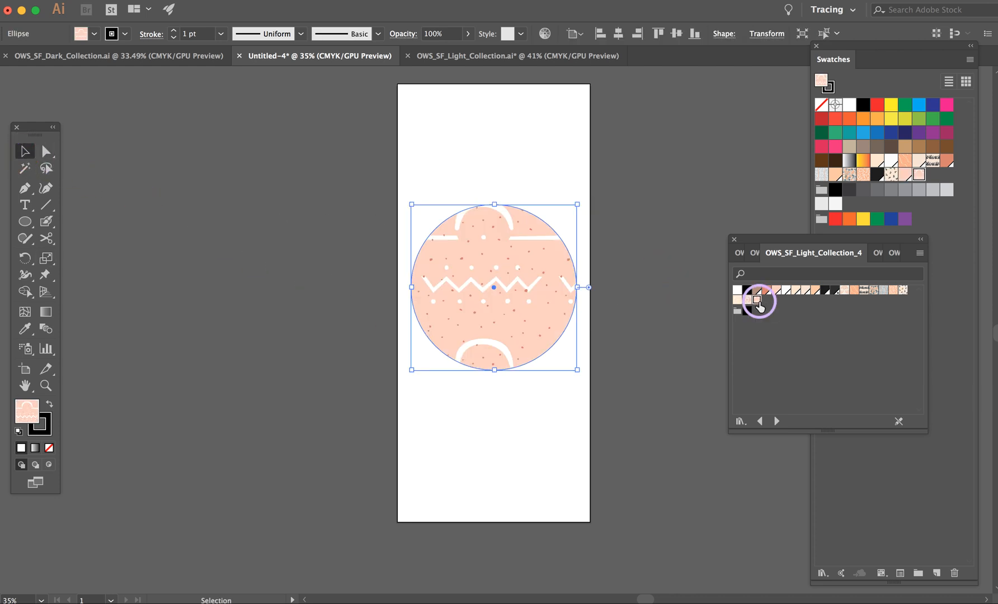
{"action": "left_click", "coordinate": [746, 299]}
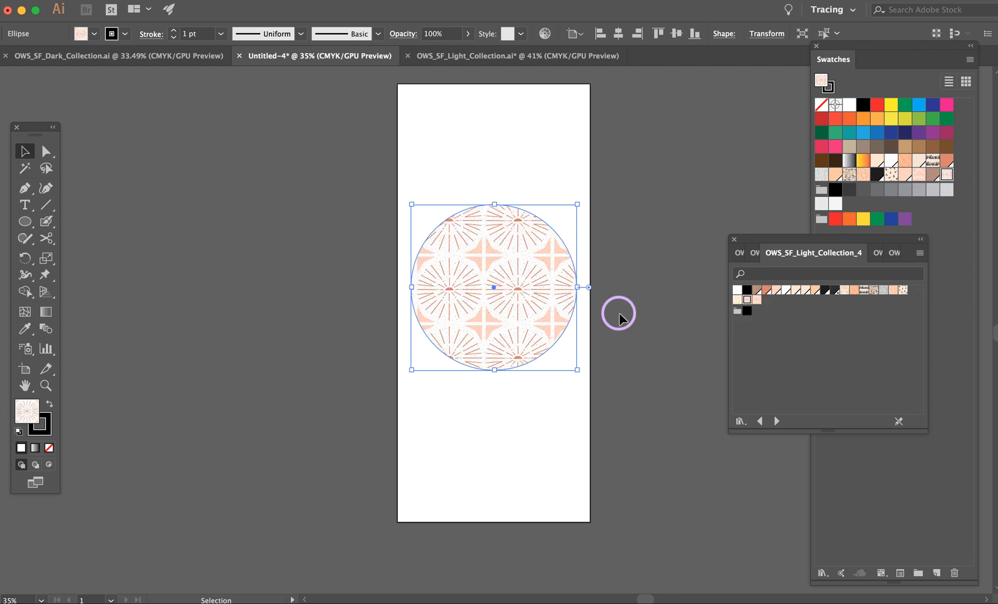
{"action": "left_click", "coordinate": [23, 151]}
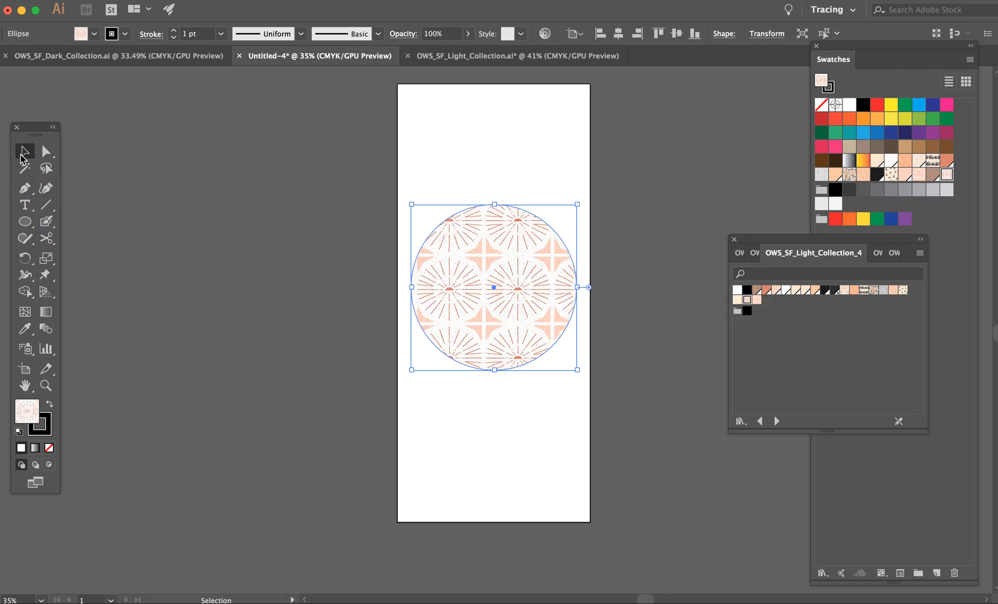
{"action": "left_click", "coordinate": [448, 162]}
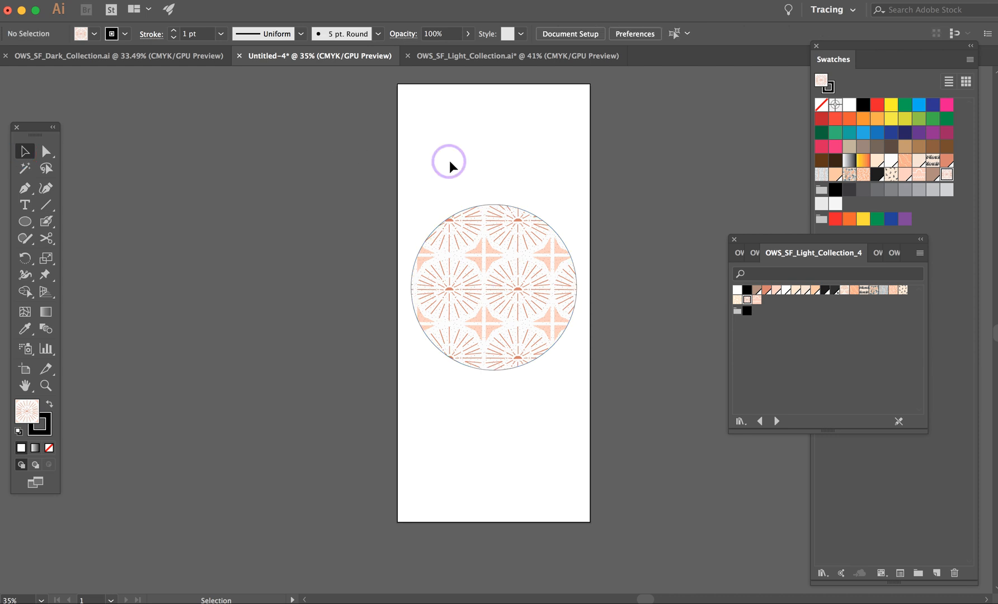